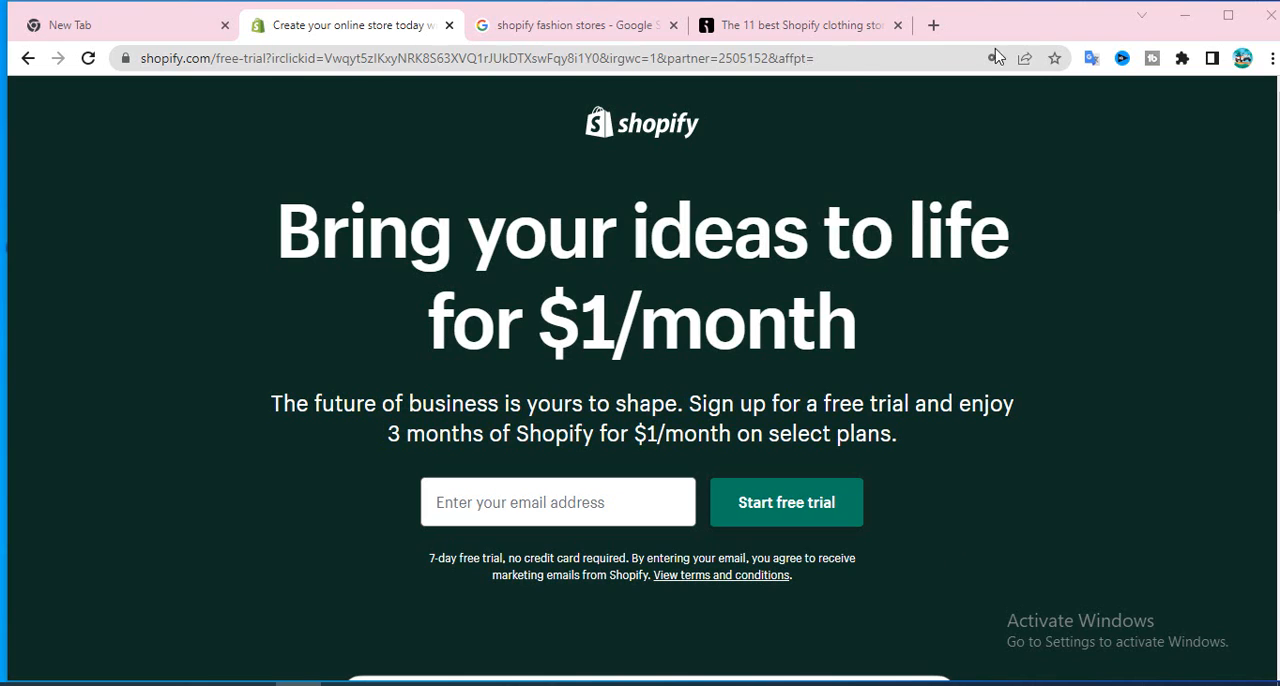
Switch to the blank Excel workbook and enter the label "webstite URL" in cell A1.
left_click(933, 26)
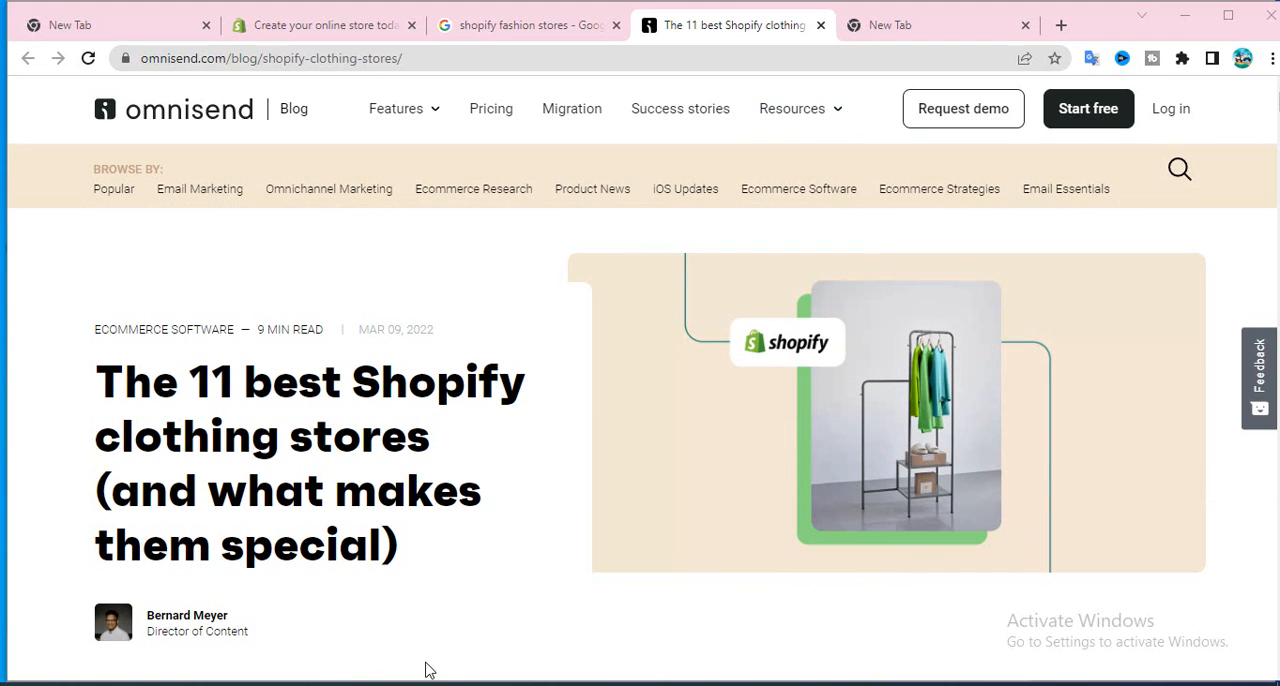
left_click(345, 684)
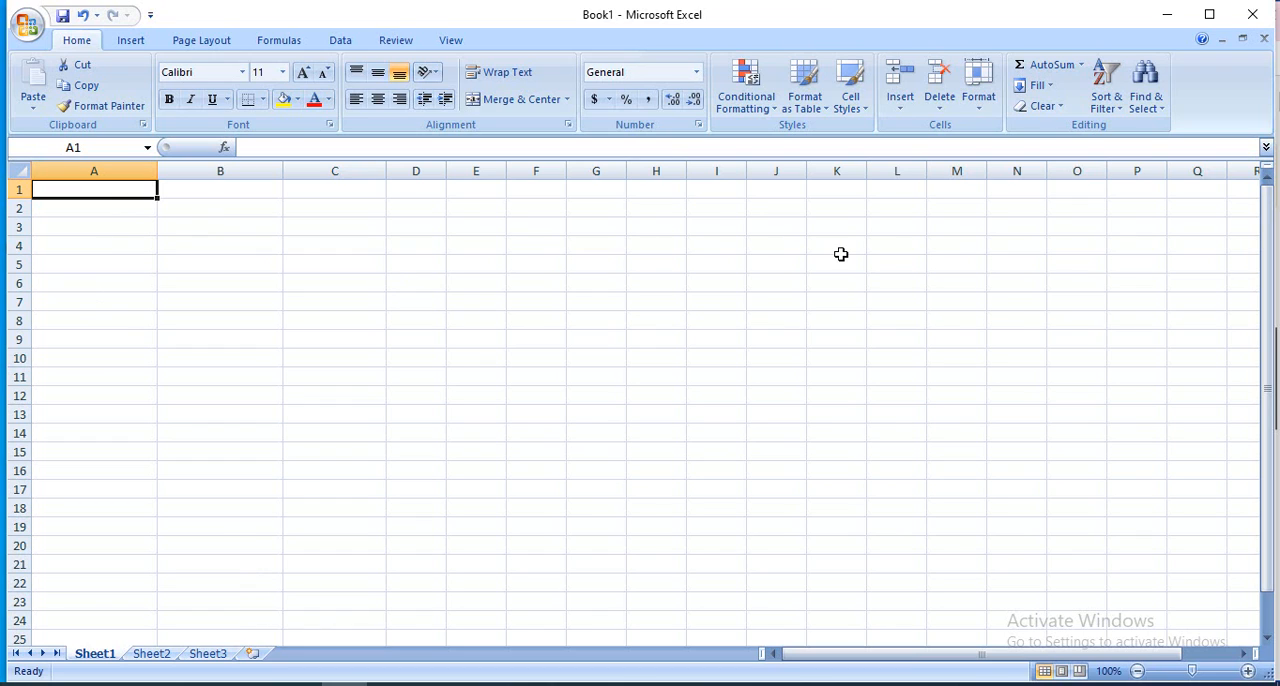
type("w")
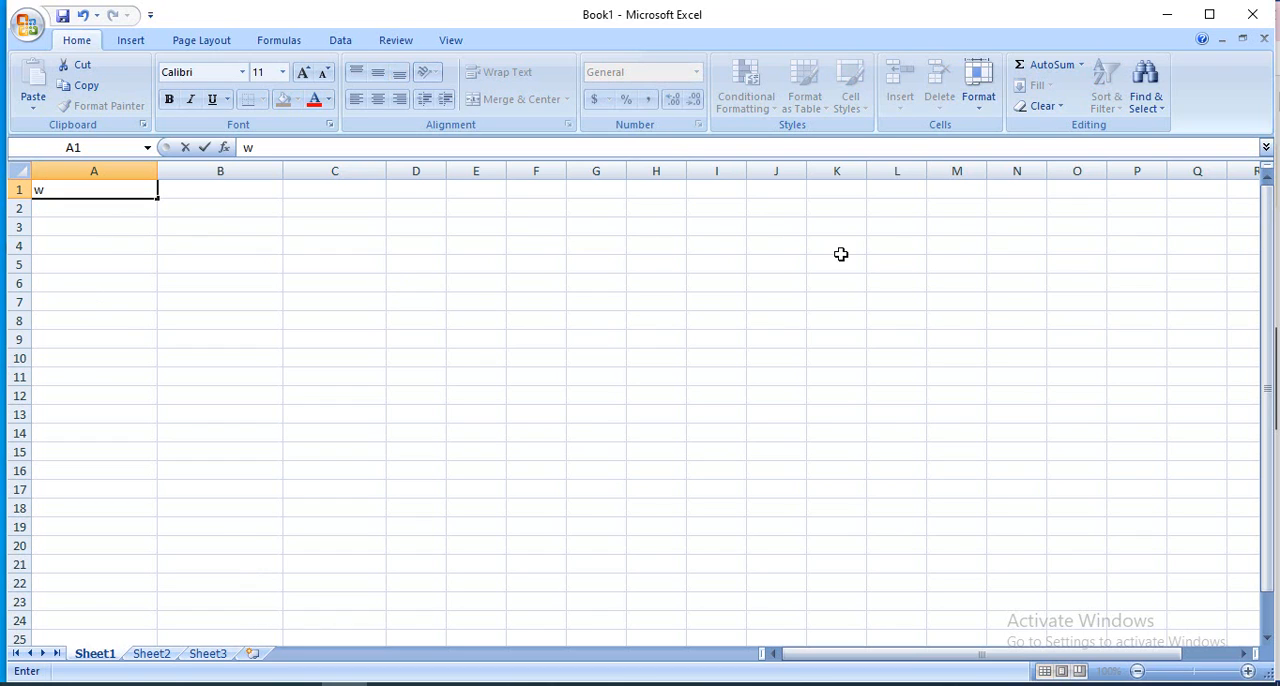
type("ebstite UR")
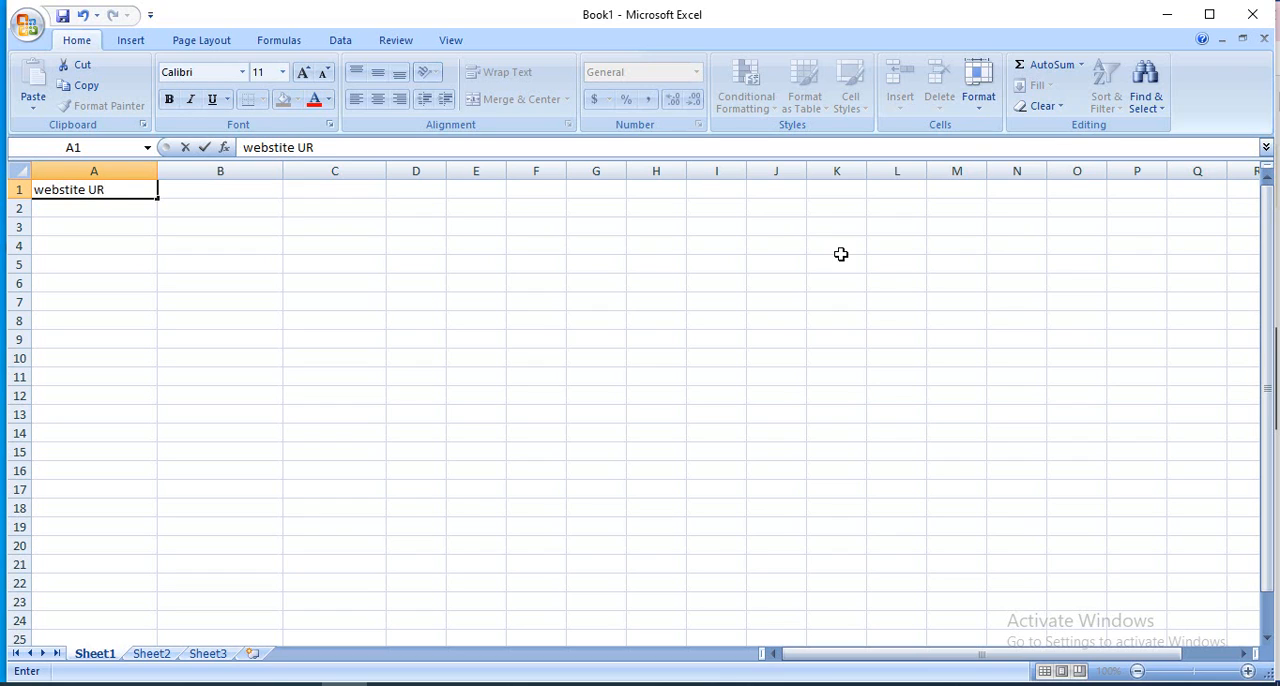
type("L")
Enter the label "Targeted country" in cell A2.
left_click(89, 208)
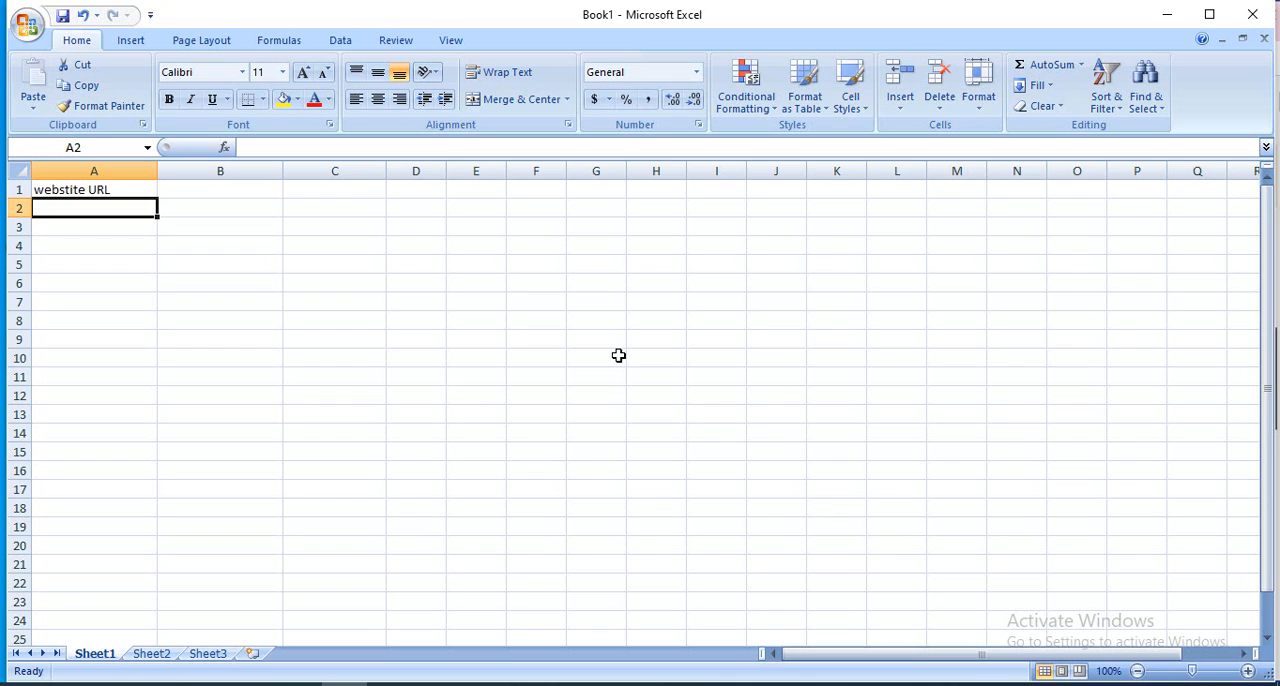
type("T")
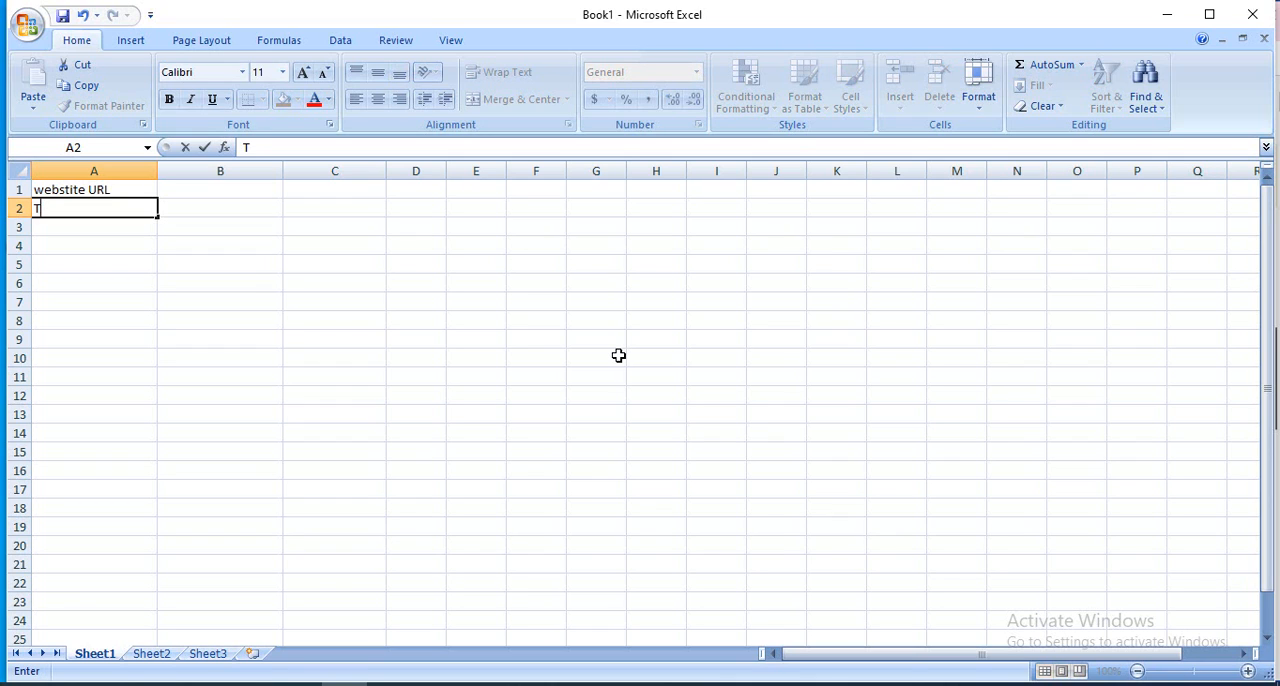
type("argeted cou")
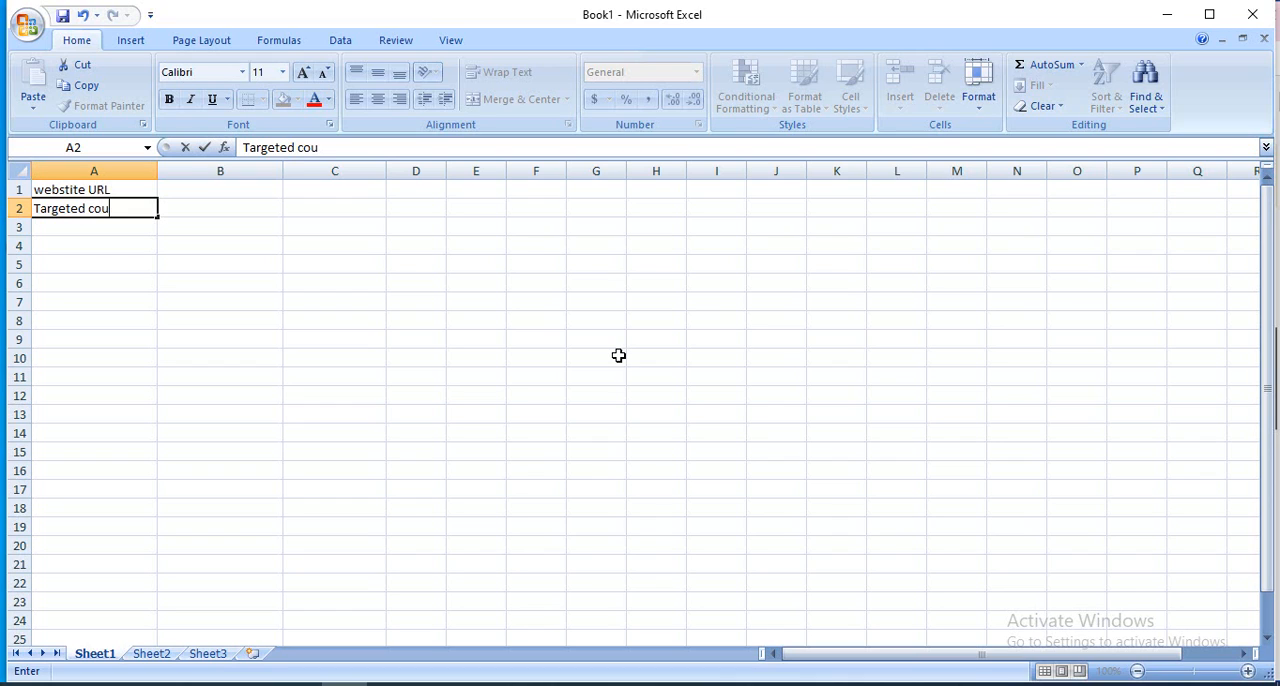
type("ntry")
Enter the label "Targeted Keywod" in cell A3.
left_click(72, 231)
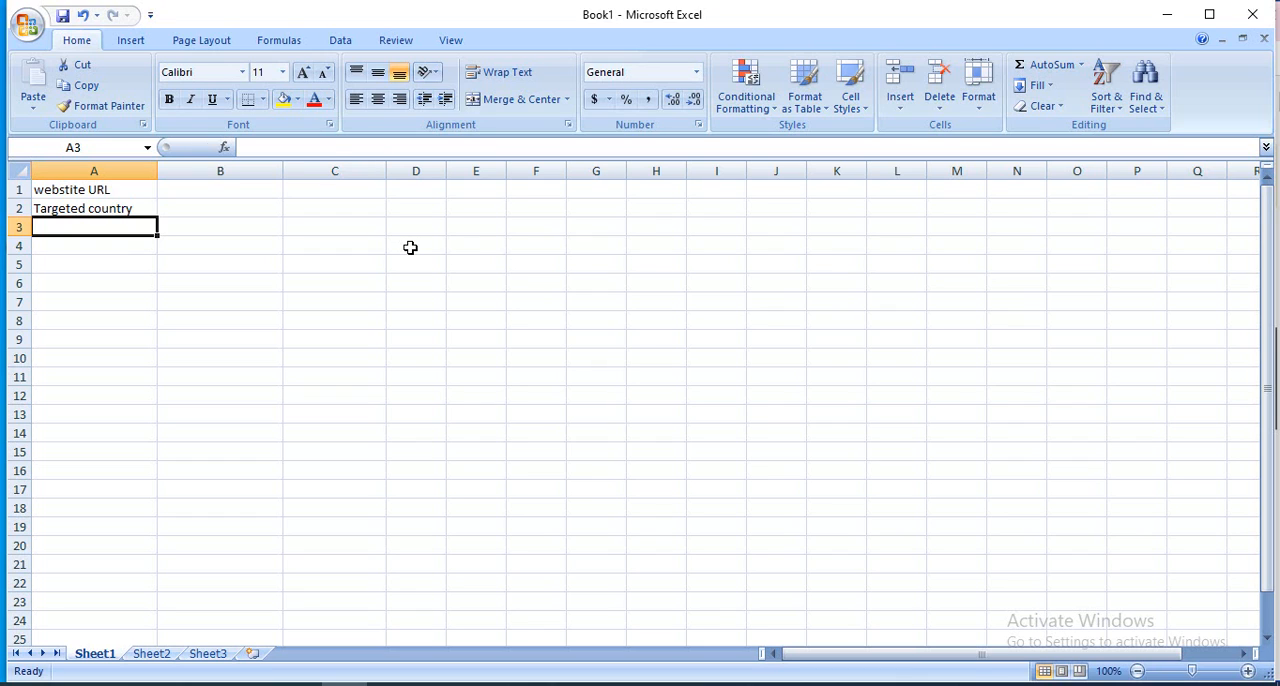
type("Targeted country")
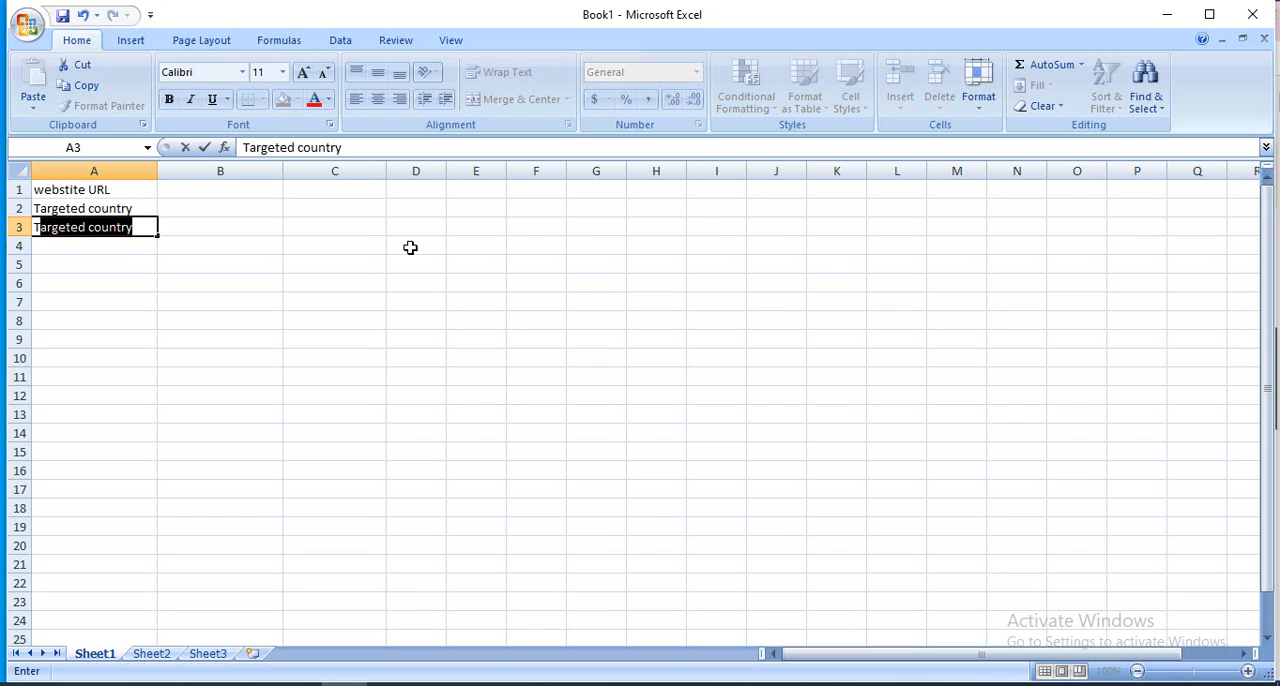
left_click(144, 228)
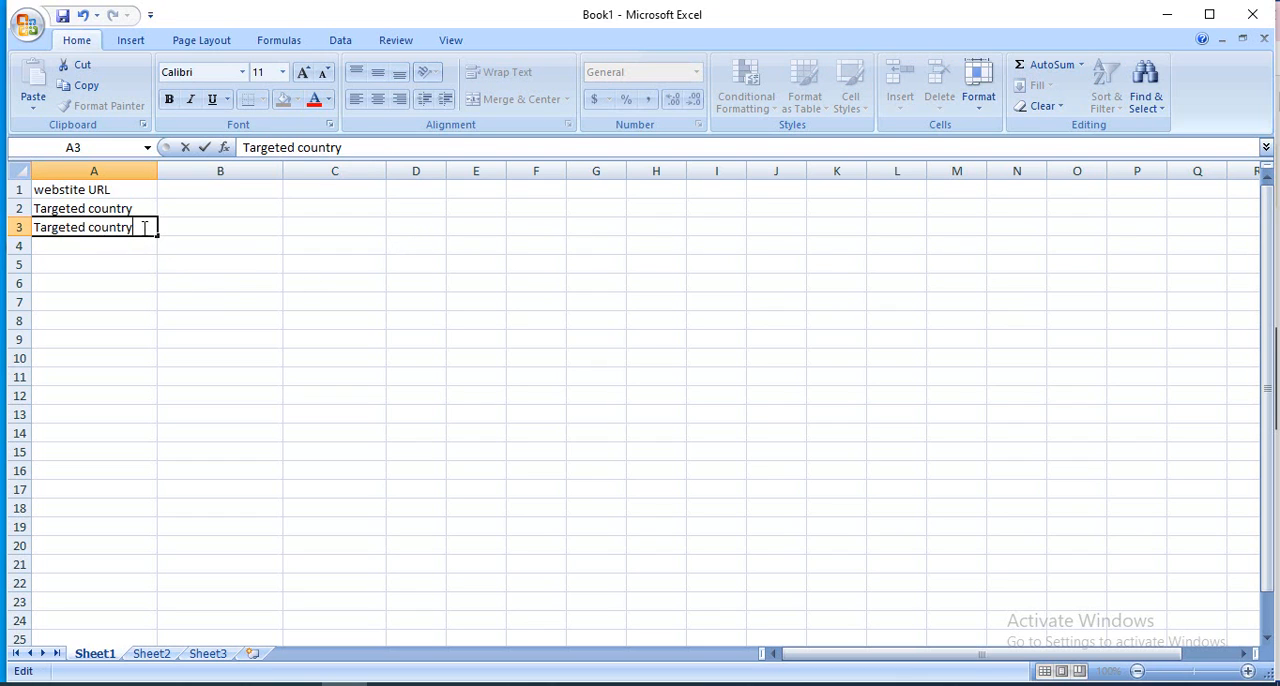
key("BackSpace")
key("BackSpace")
key("BackSpace")
key("BackSpace")
key("BackSpace")
key("BackSpace")
key("BackSpace")
type("Keywod")
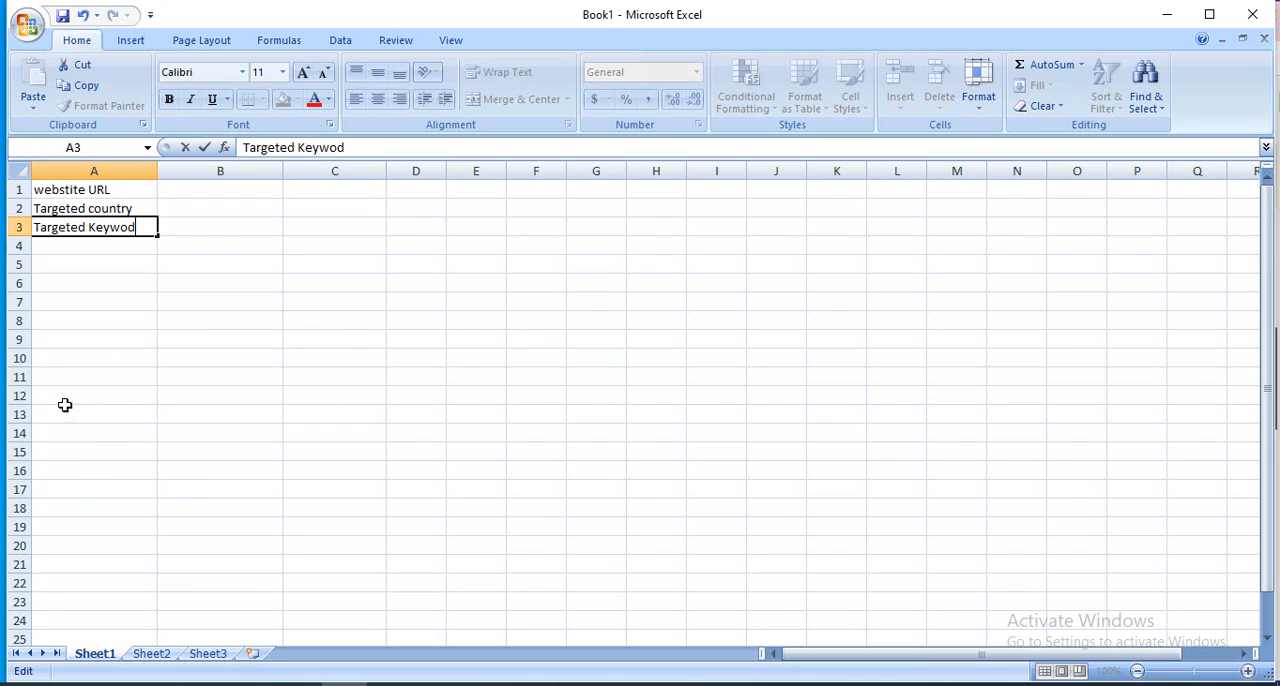
Enter the heading "work step" in cell A11.
left_click(77, 377)
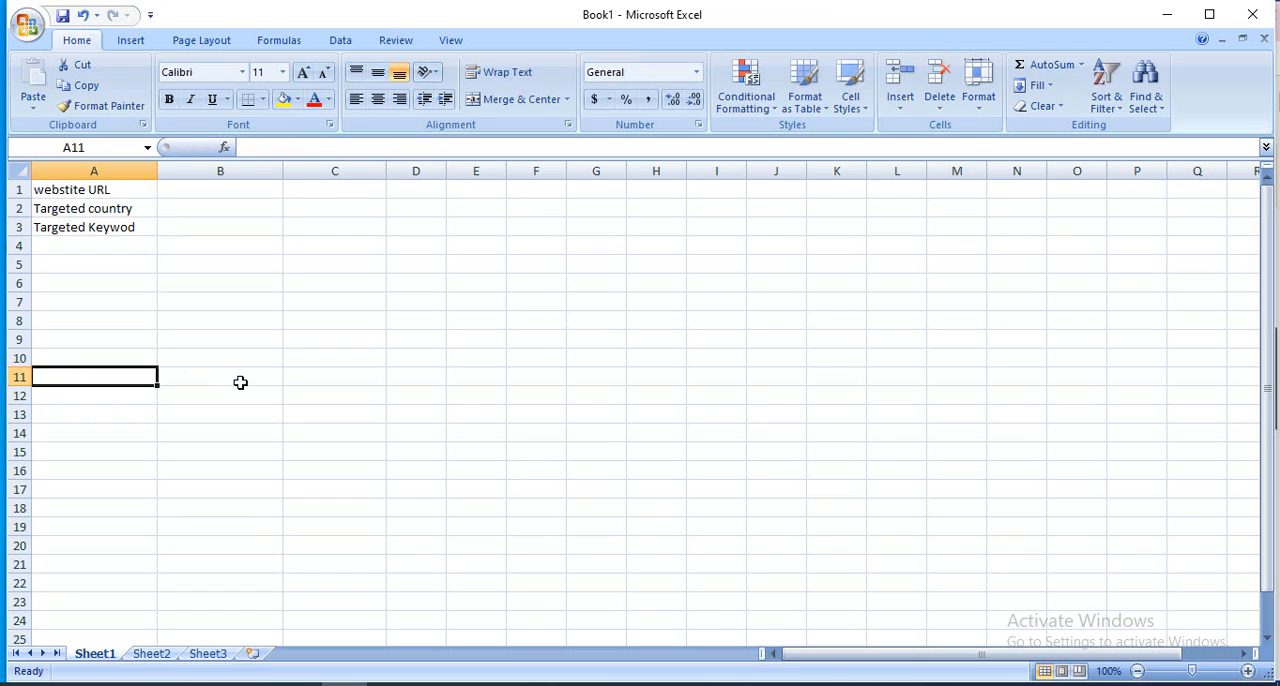
type("wo")
type("rk")
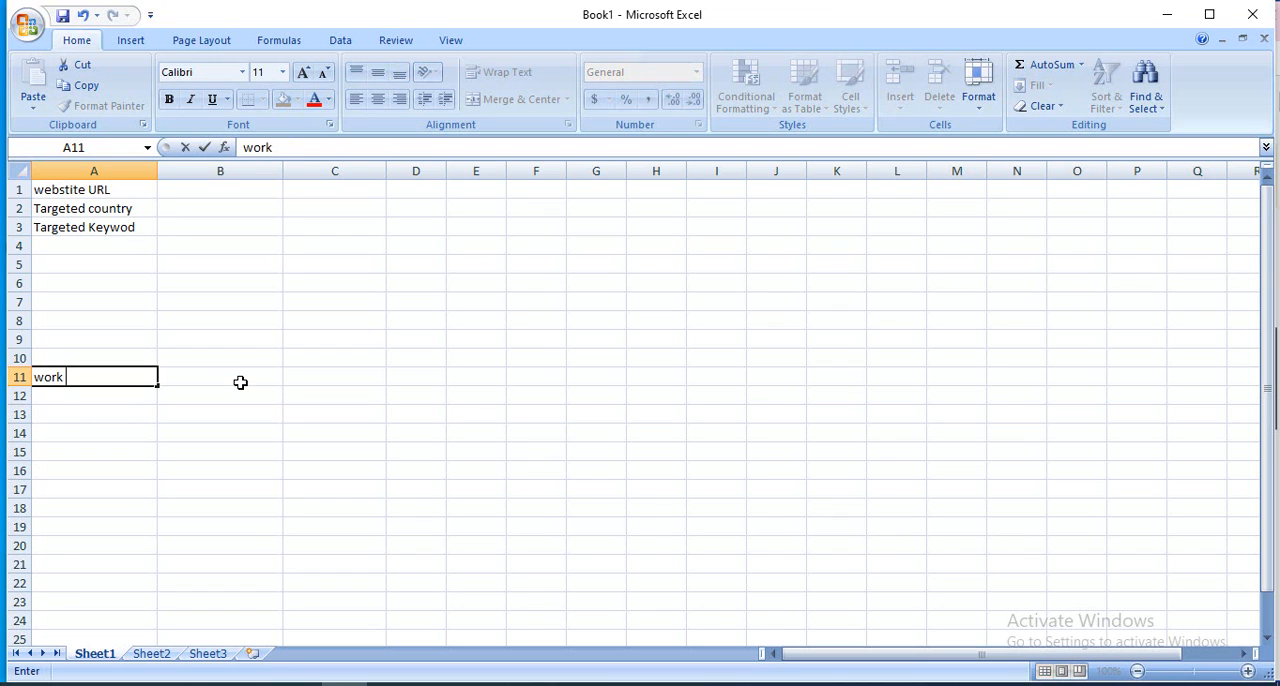
type(" step")
Enter "Keyword analysis for" in cell B12 as the first work step.
left_click(214, 403)
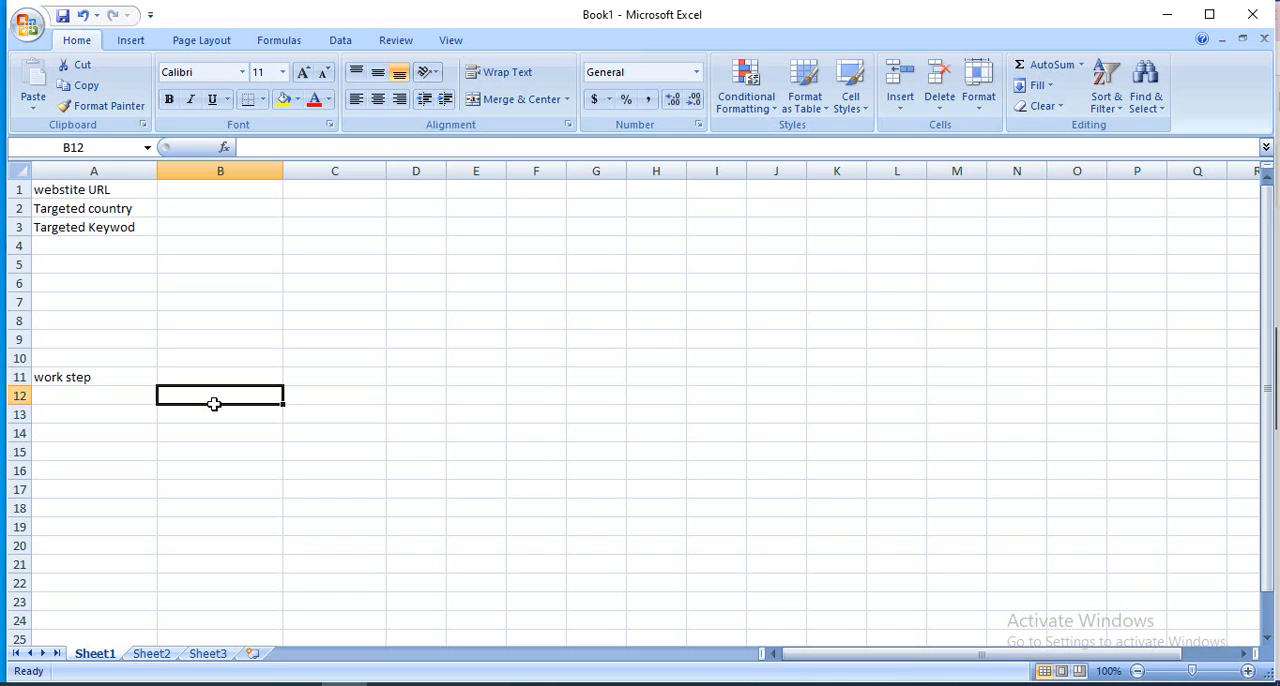
type("KE")
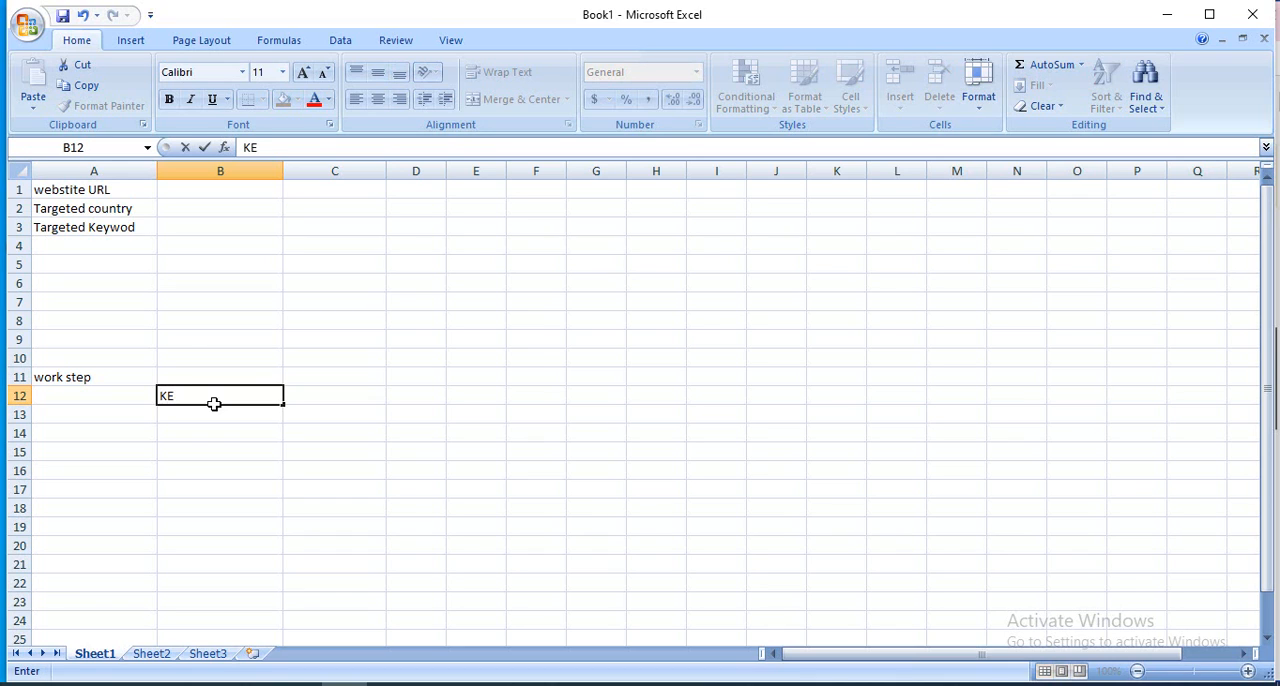
key("BackSpace")
type("eyword sn")
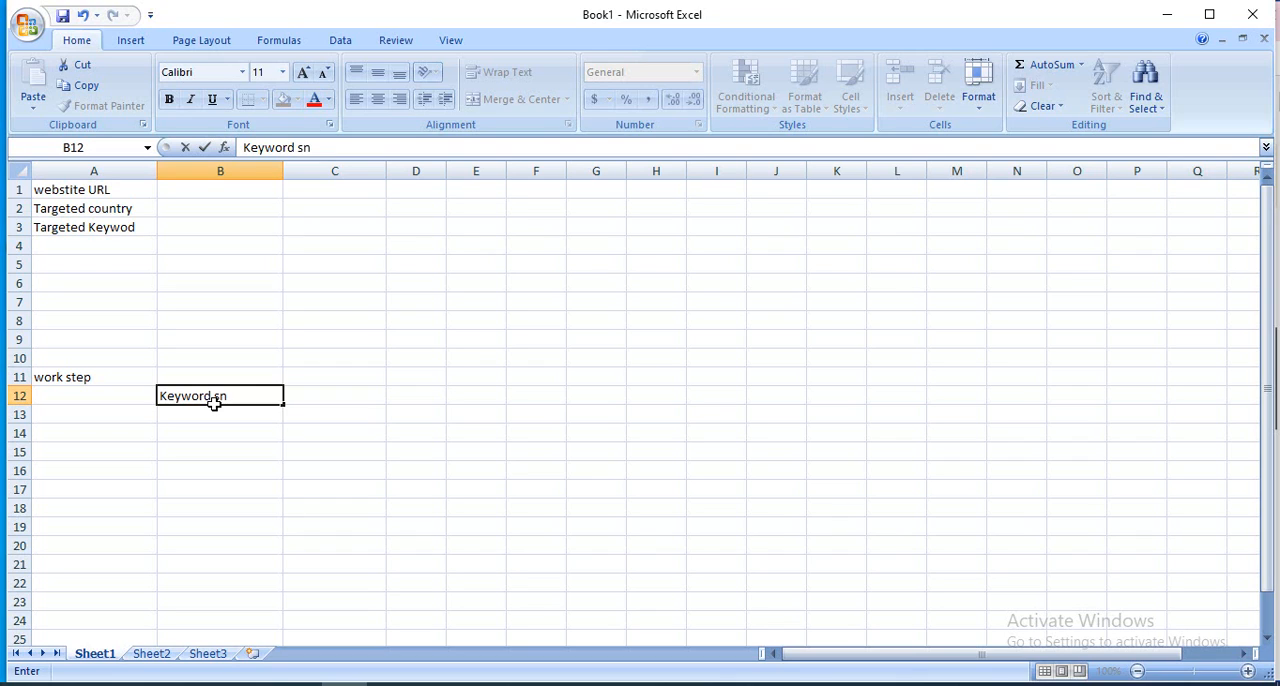
key("BackSpace")
key("BackSpace")
type("analydi")
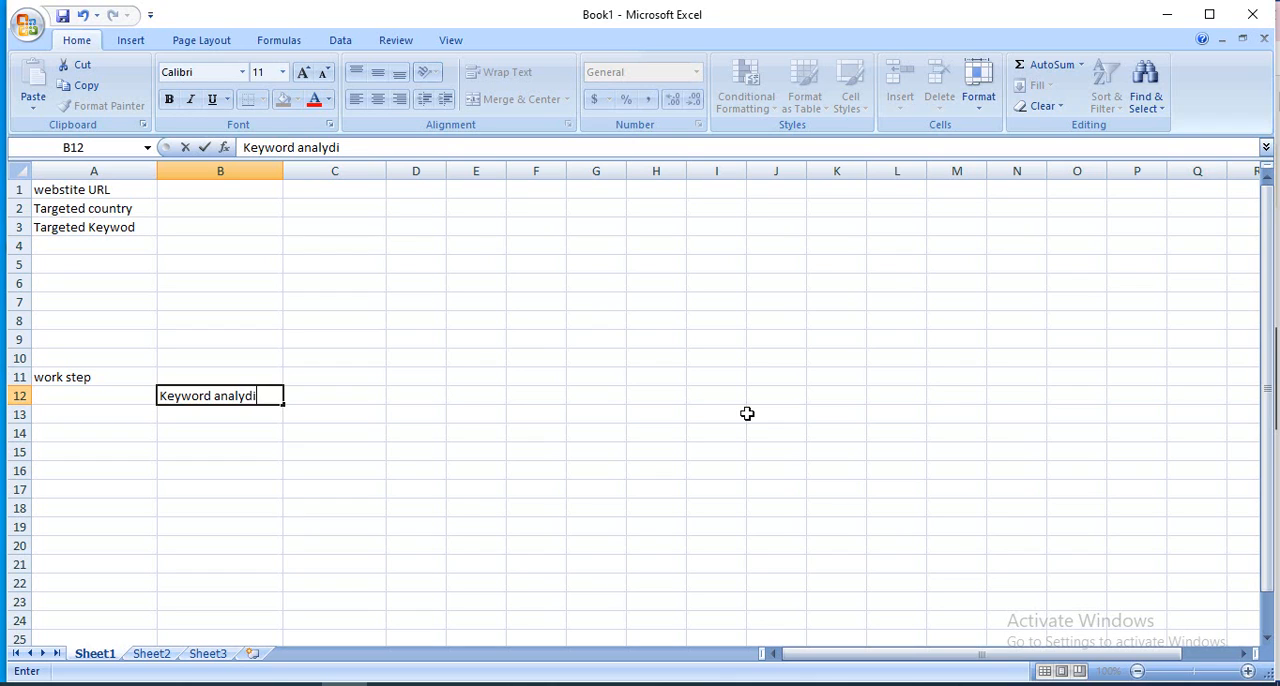
type("s")
key("BackSpace")
key("BackSpace")
key("BackSpace")
type("sis for")
Switch to Chrome and copy the full URL of the omnisend Shopify clothing stores article.
left_click(253, 684)
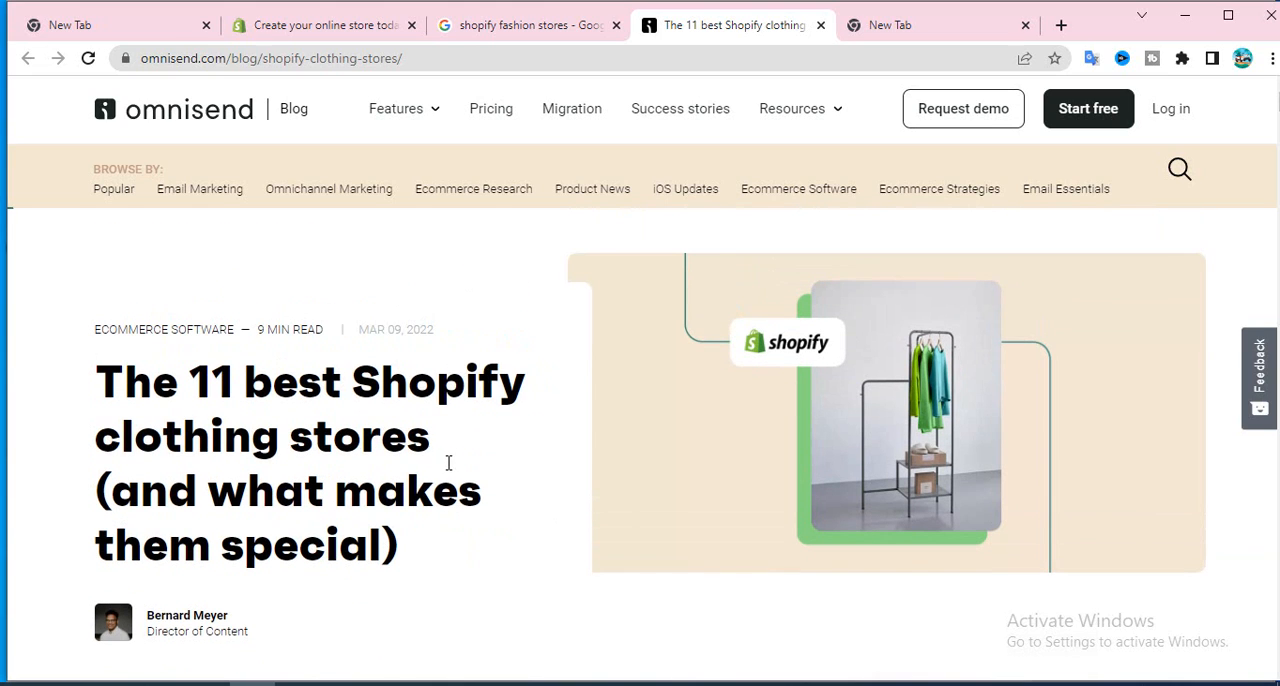
scroll(462, 312, "down", 1)
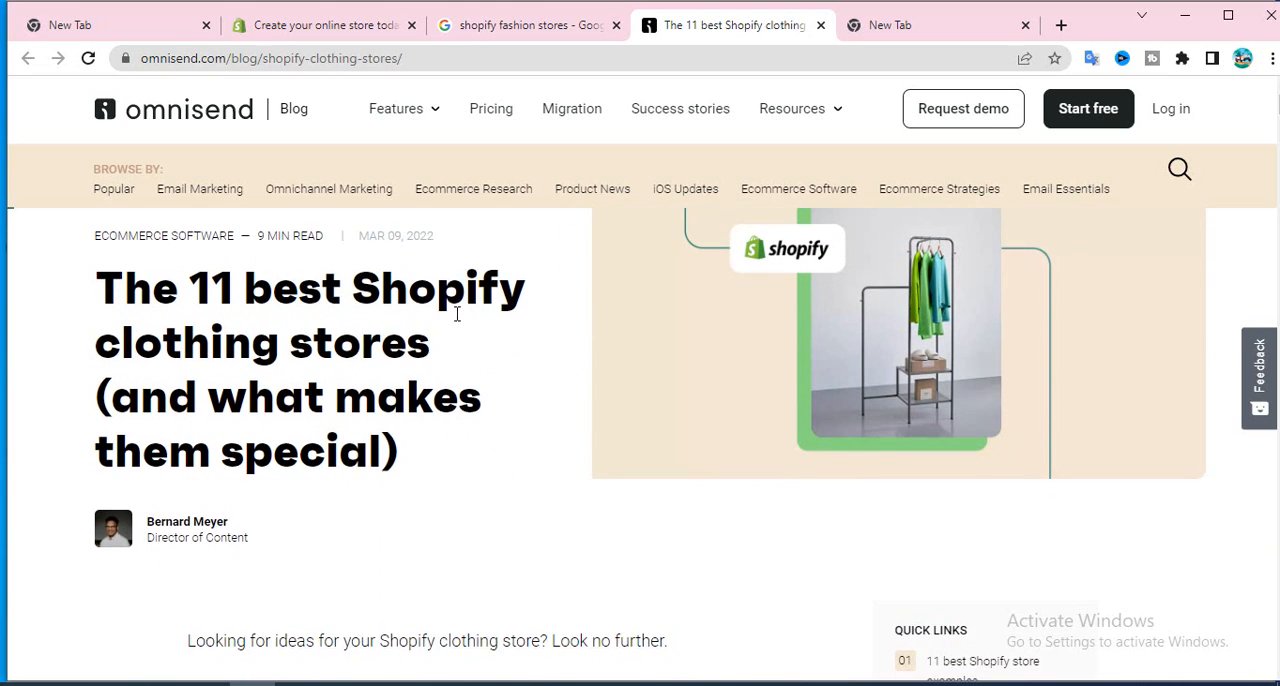
scroll(456, 316, "up", 1)
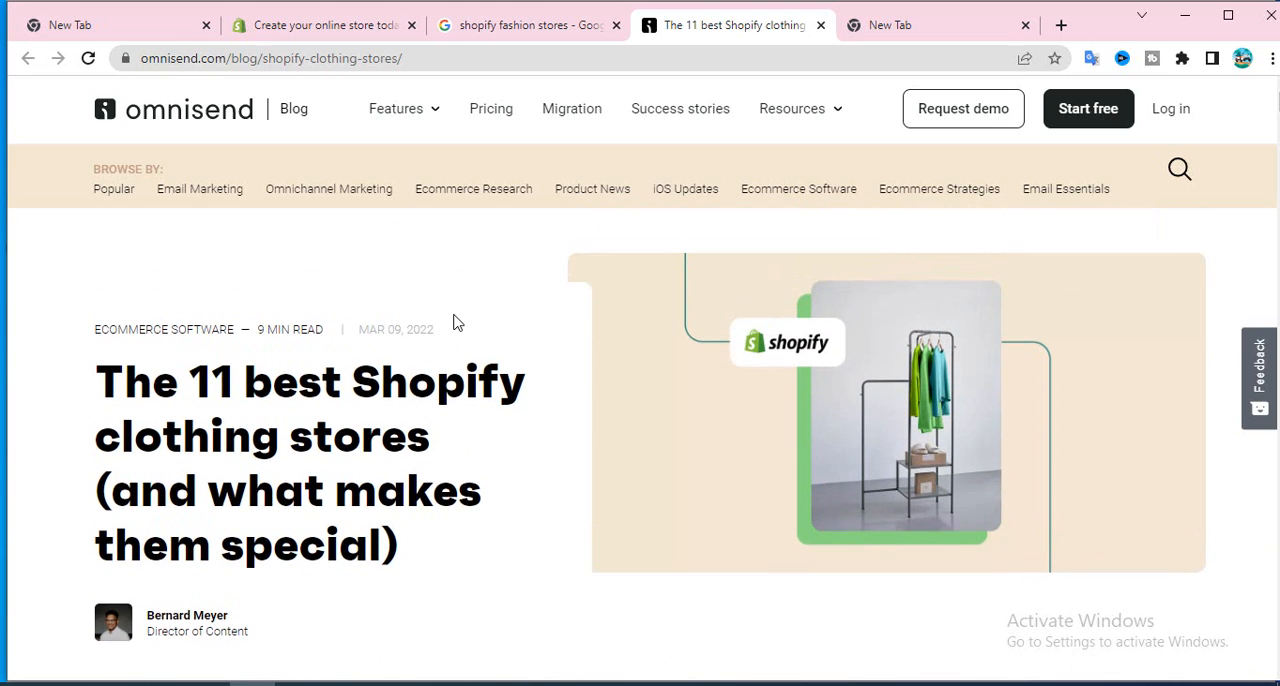
left_click(440, 58)
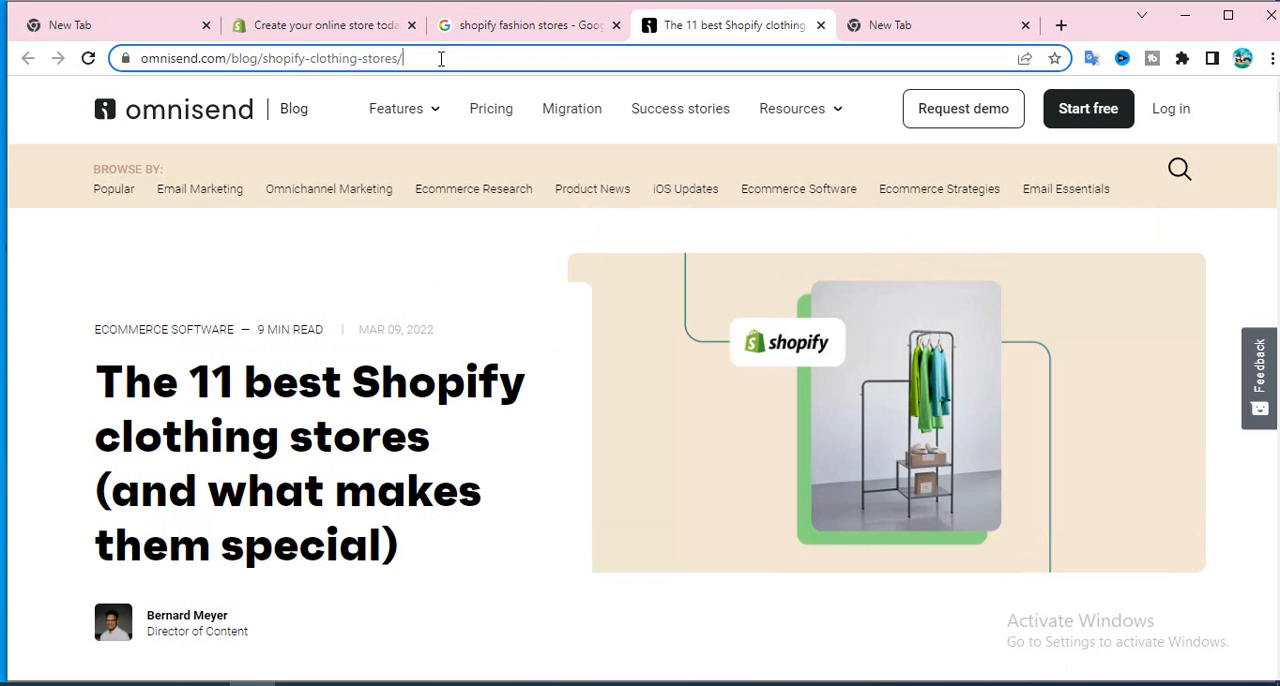
left_click_drag(440, 58, 130, 58)
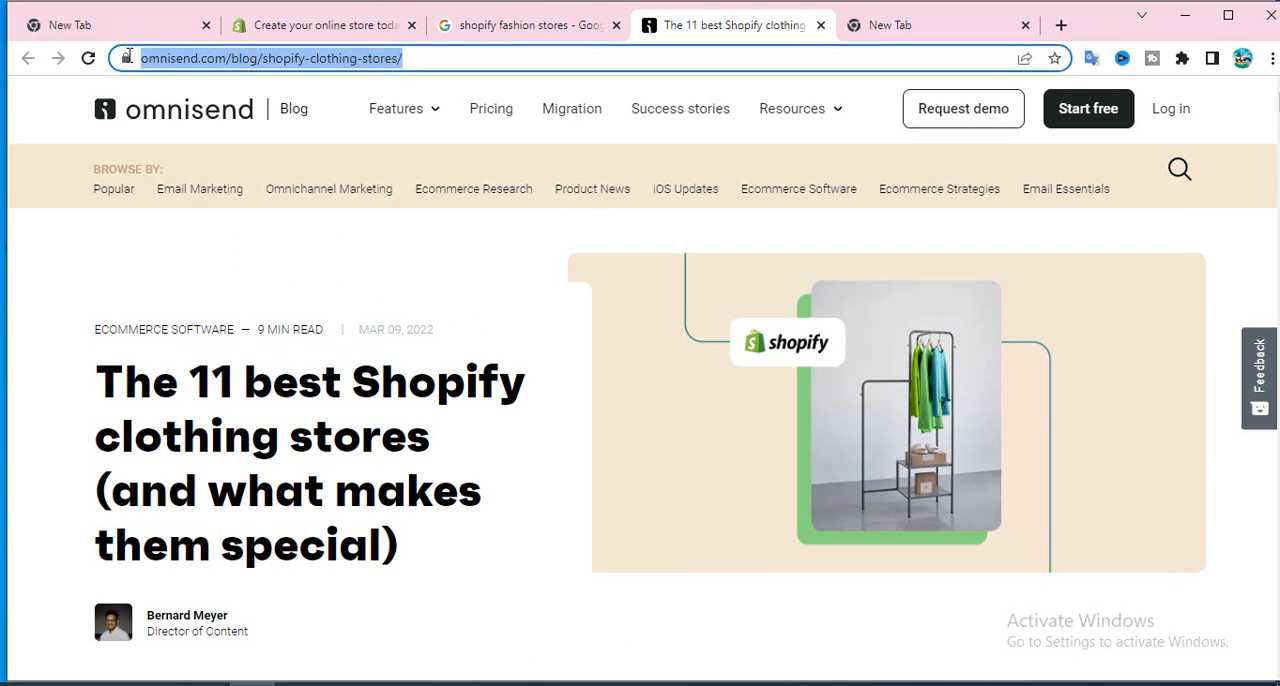
right_click(230, 63)
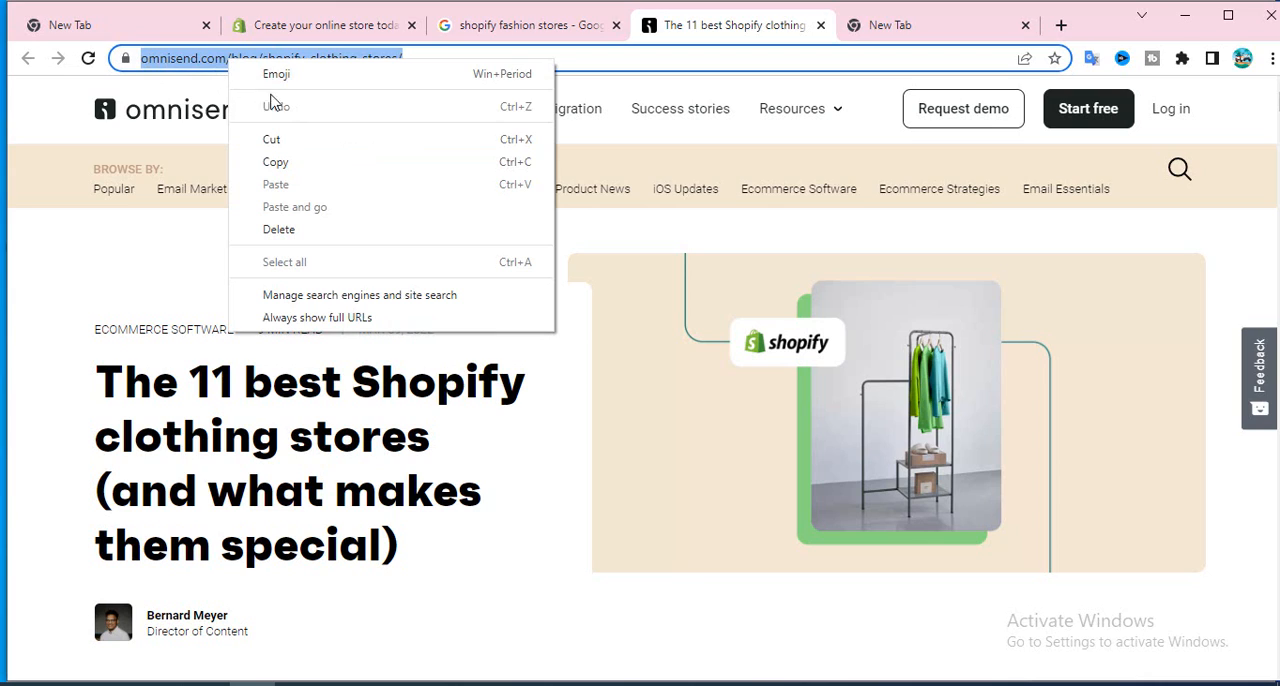
left_click(304, 166)
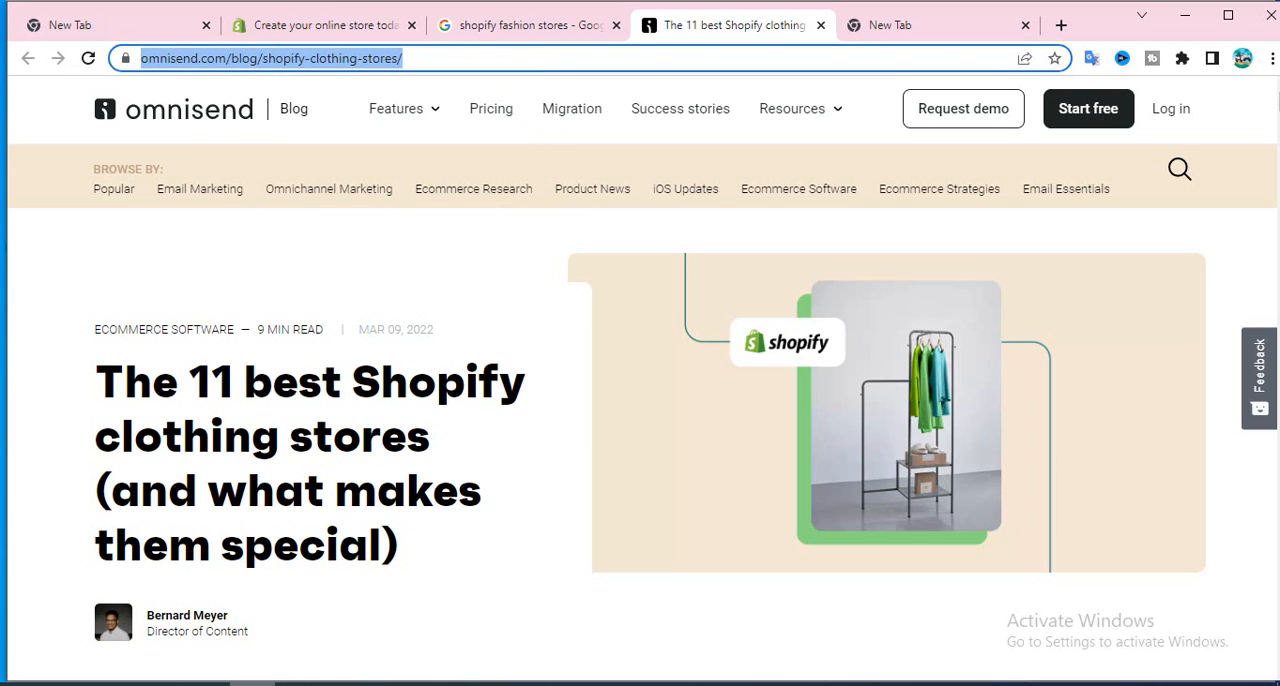
Return to the Excel workbook and paste the copied article URL into cell B1.
mouse_move(252, 683)
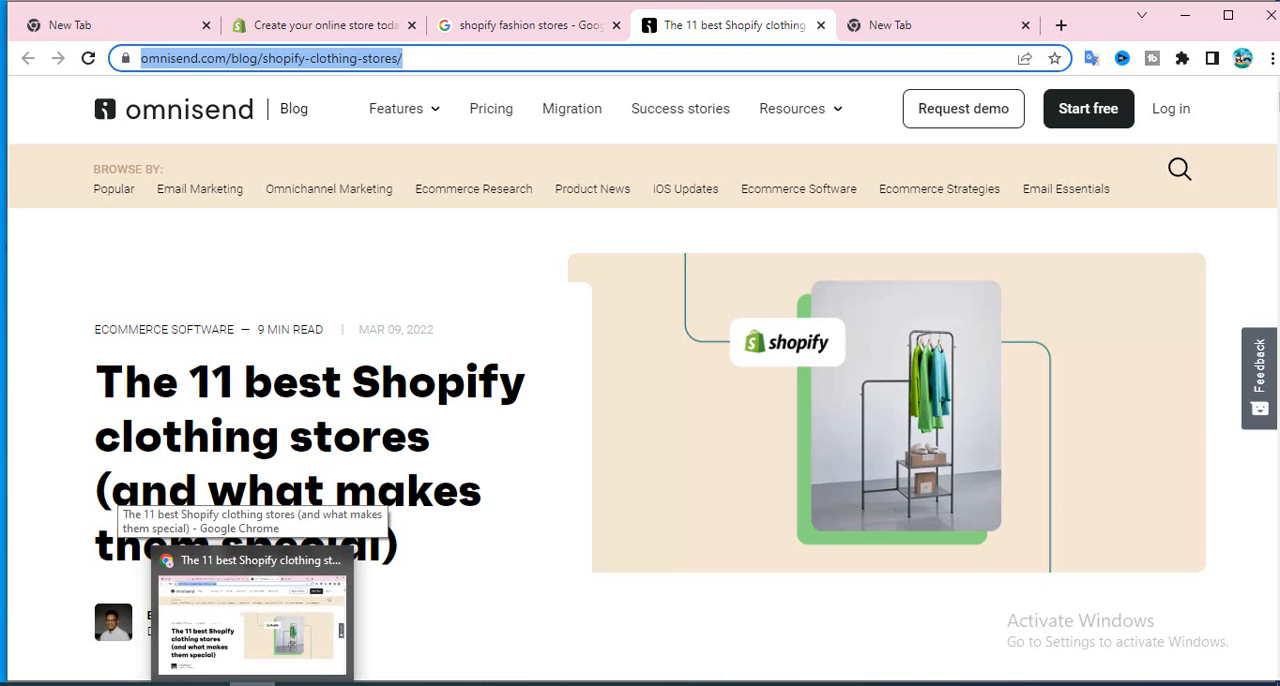
left_click(345, 683)
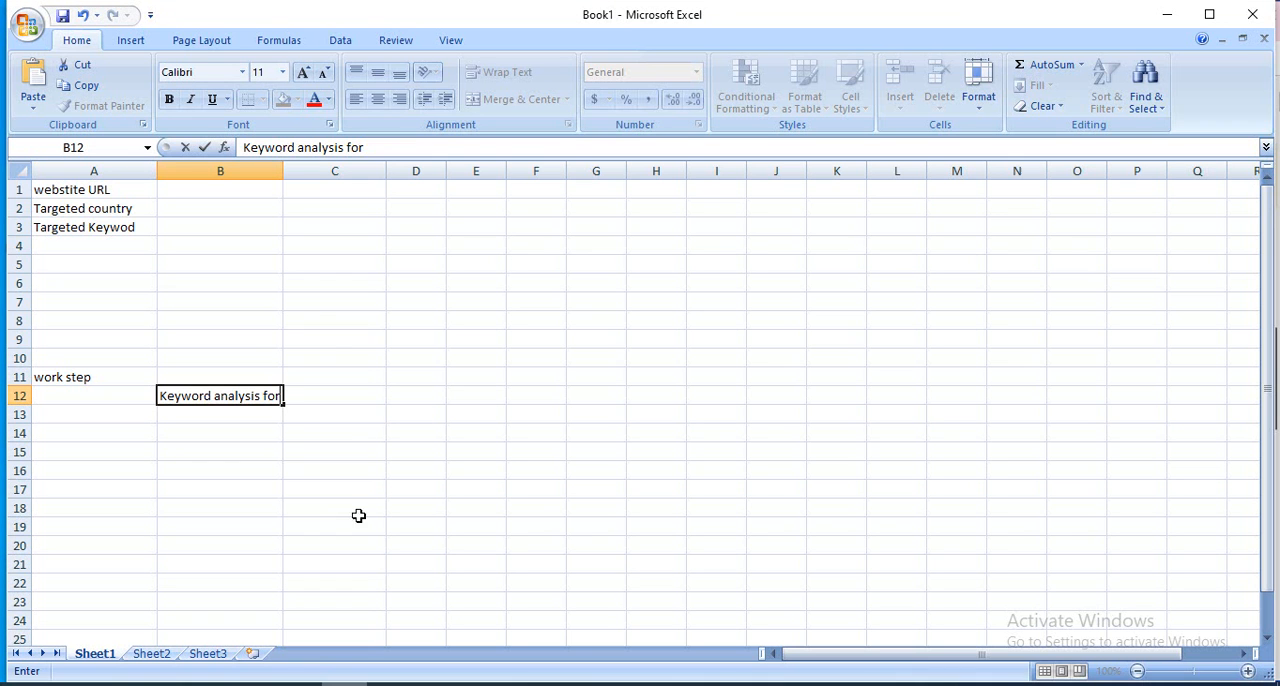
left_click(201, 197)
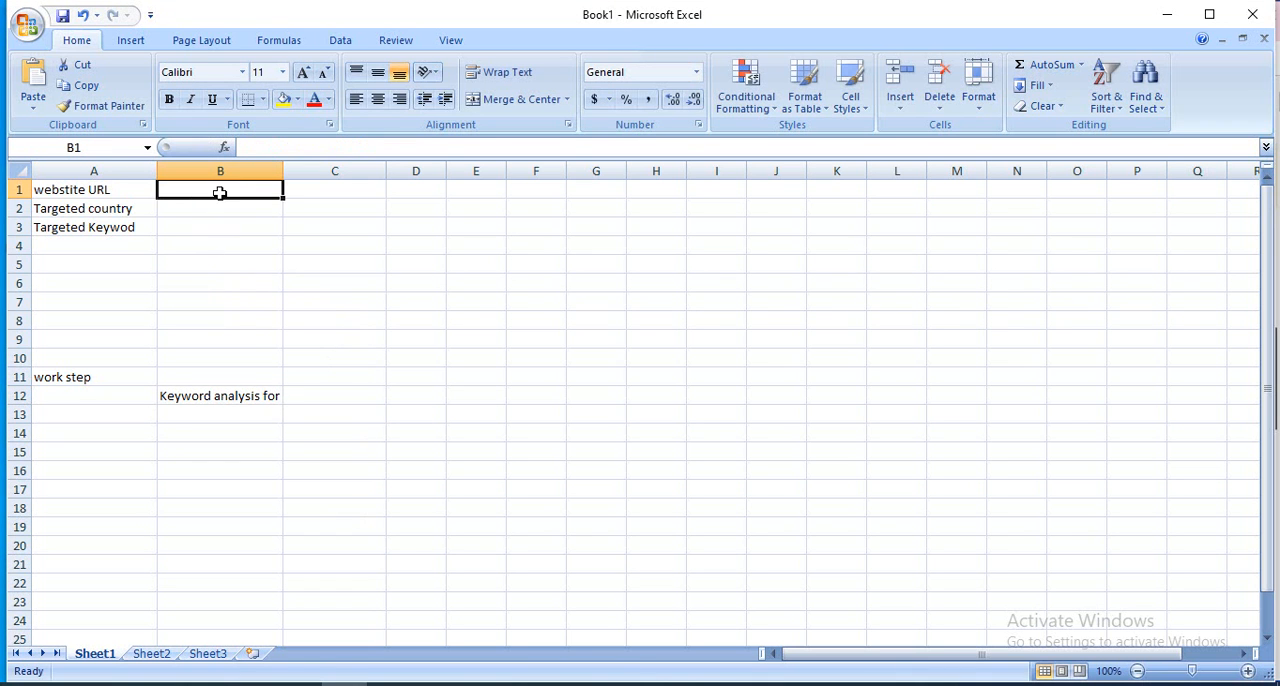
right_click(219, 193)
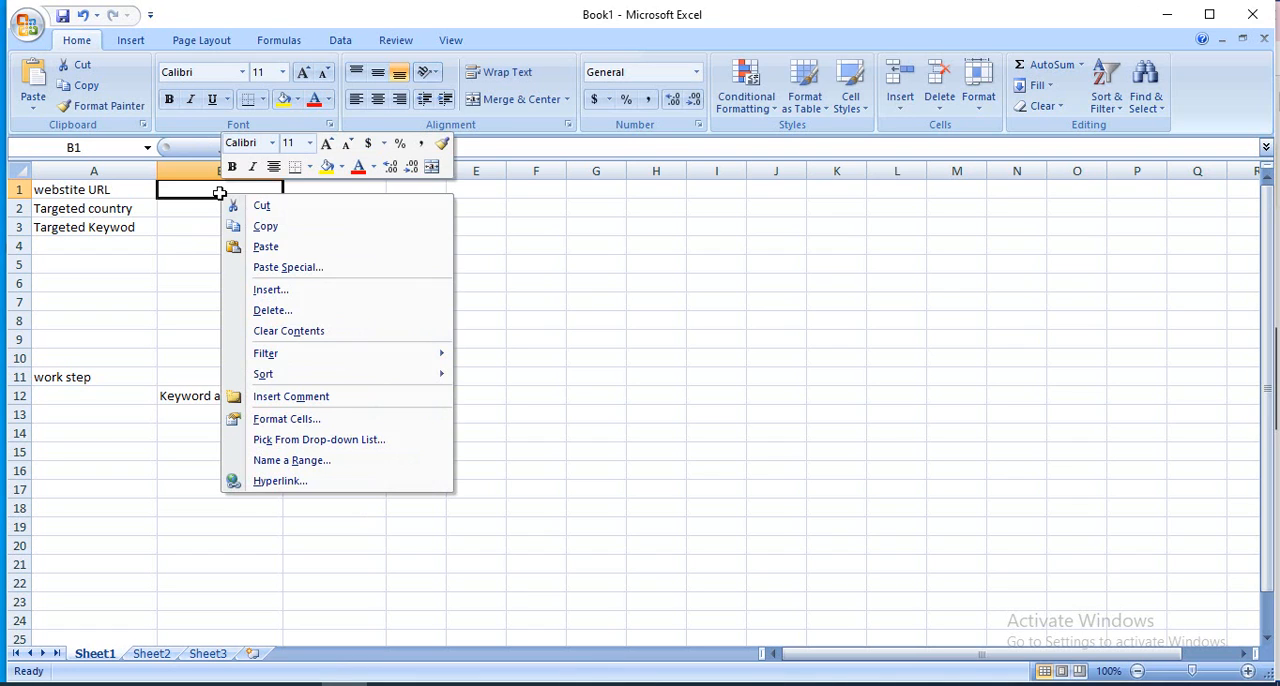
left_click(298, 257)
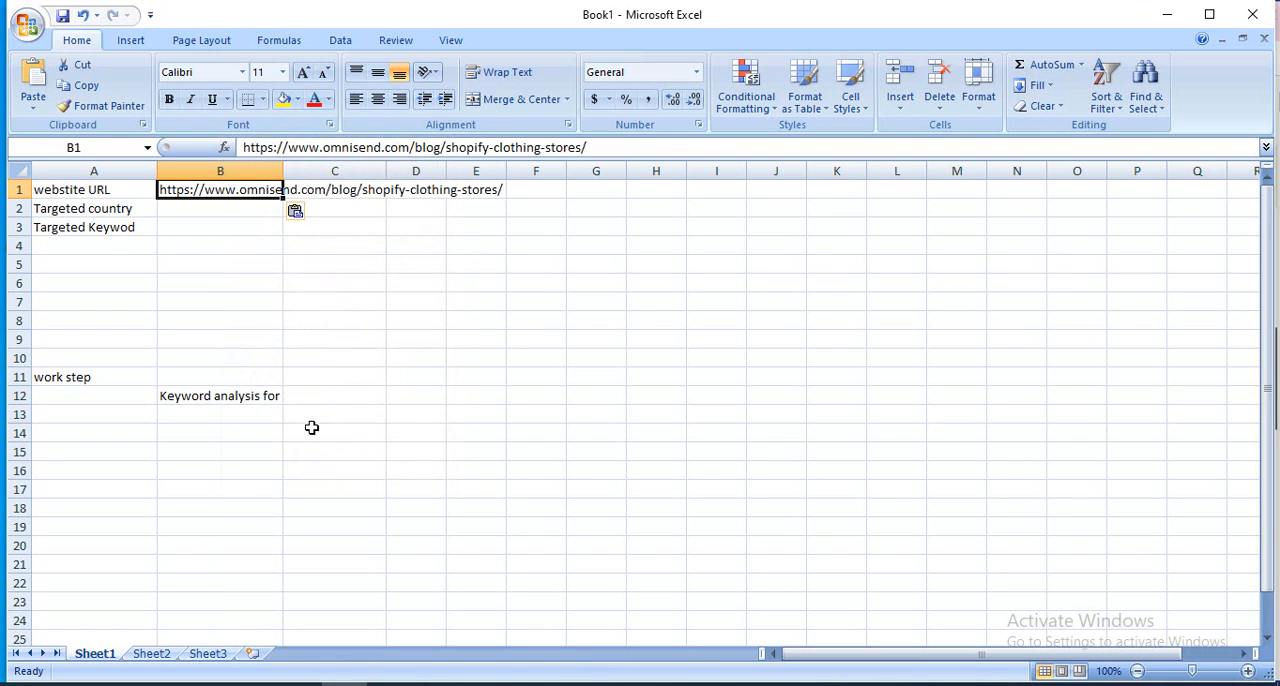
Take the phrase "Shopify clothing stores" from the article title in Chrome and make cell B12 in Excel read "keyword Analysis Shopify clothing stores".
left_click(297, 397)
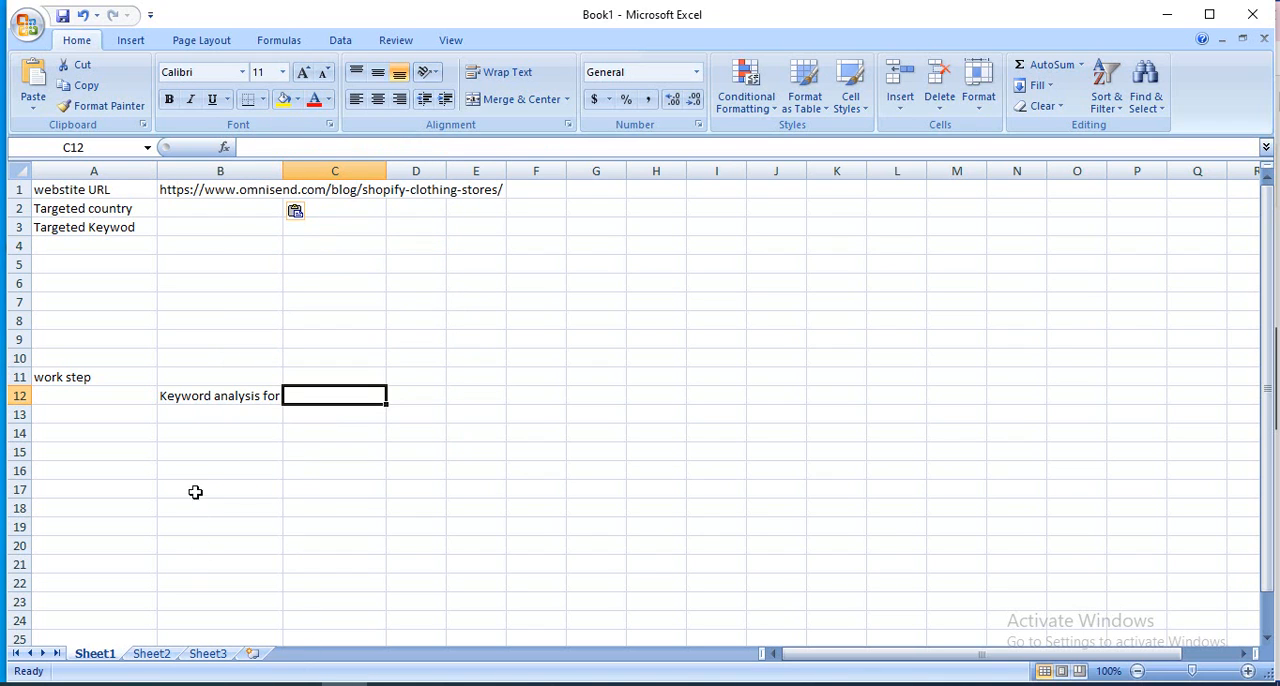
left_click(254, 684)
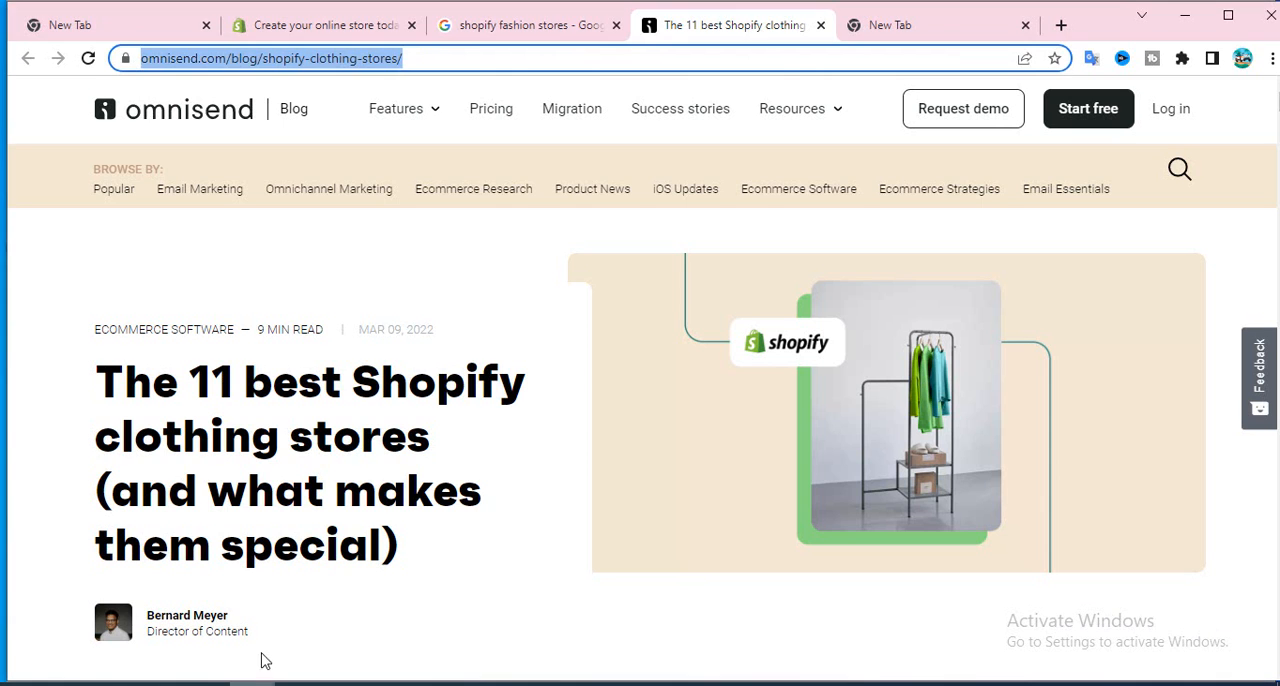
key("alt+Tab")
Enter "Find out Competitors" in cell B13 as the second work step.
left_click(203, 413)
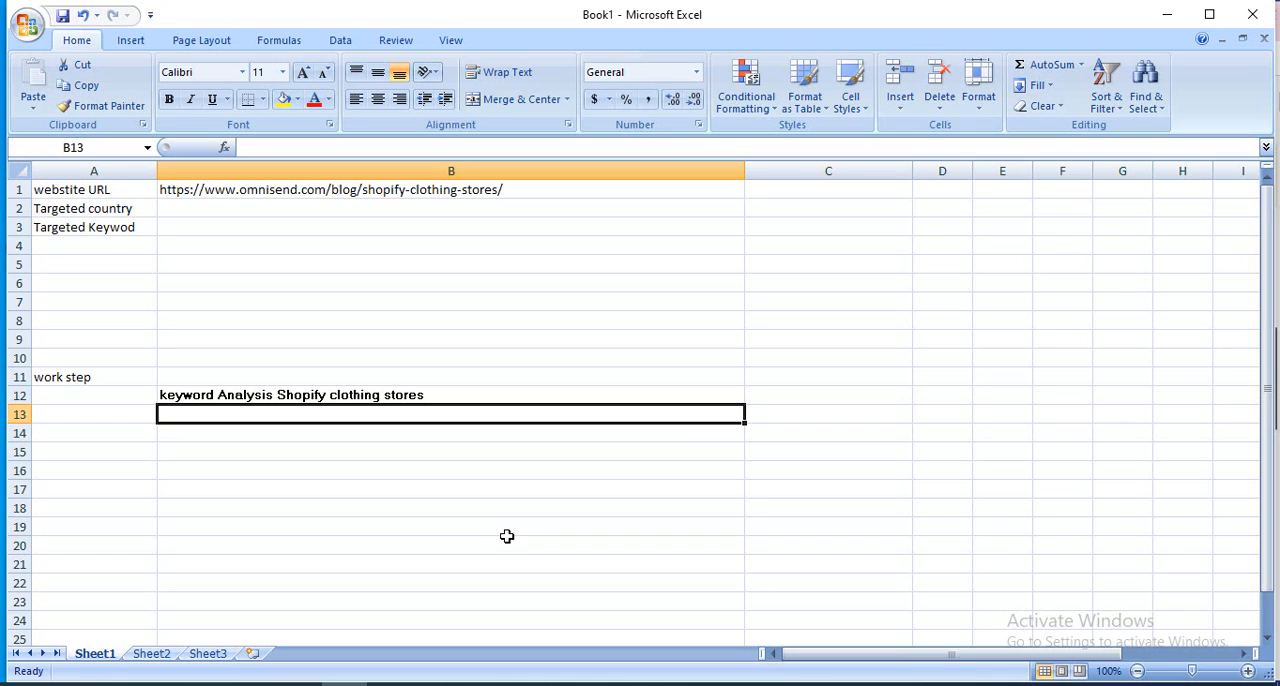
type("F")
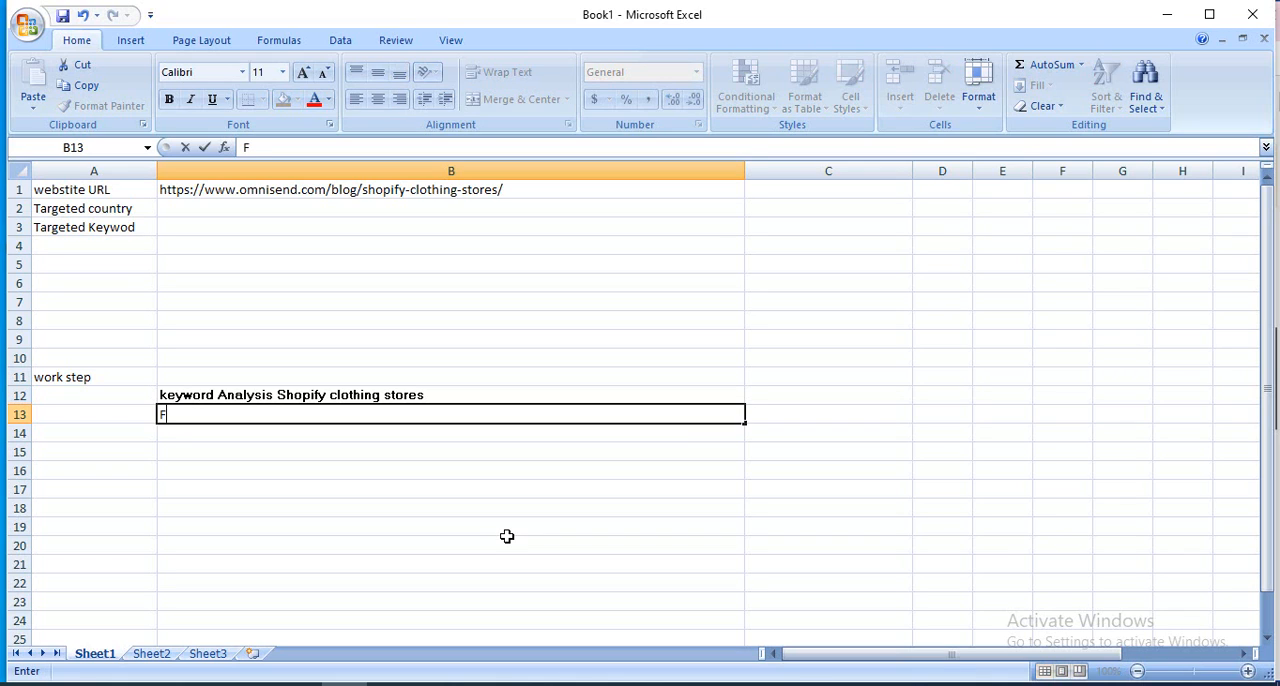
type("ind out Com")
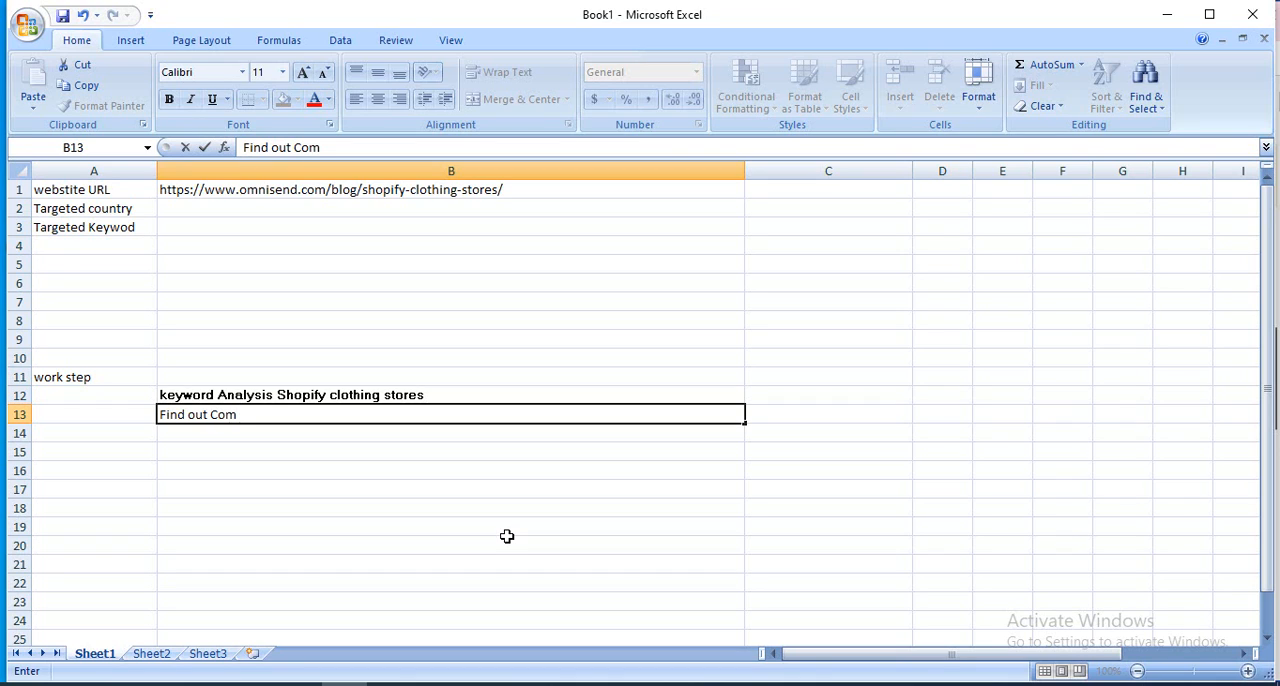
type("petitors")
left_click(213, 426)
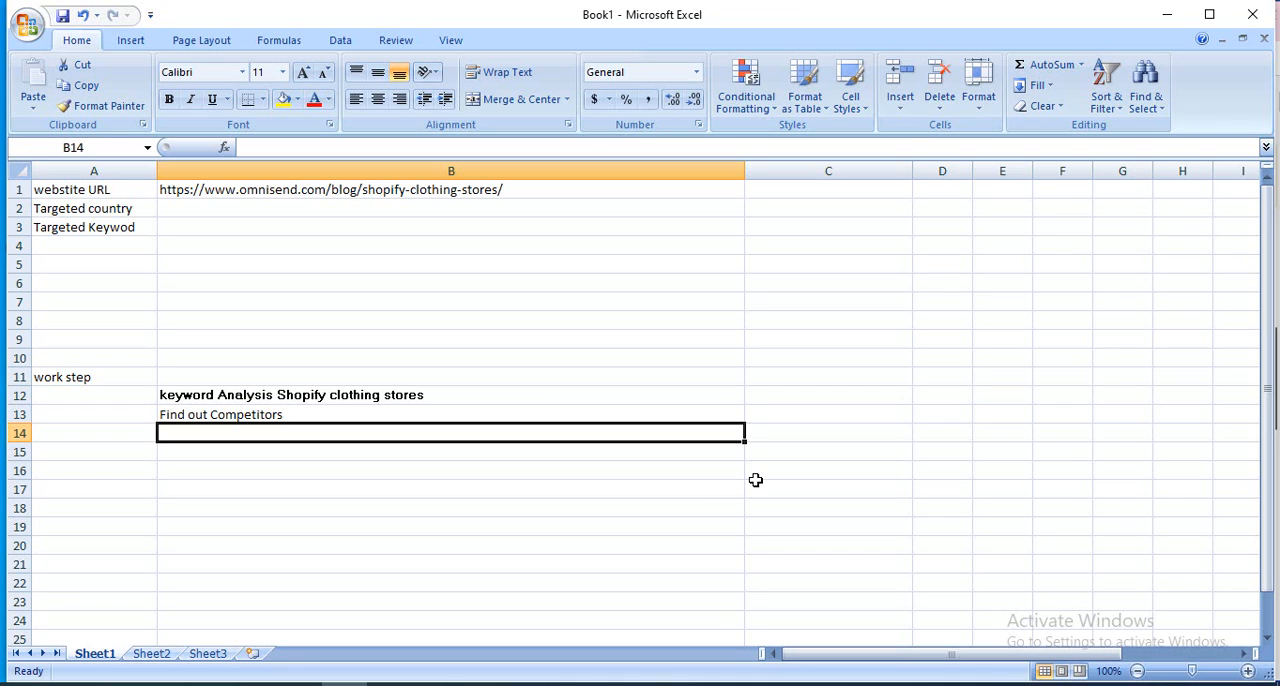
Enter "Product Desciption Update" in cell B14 as the third work step.
type("D")
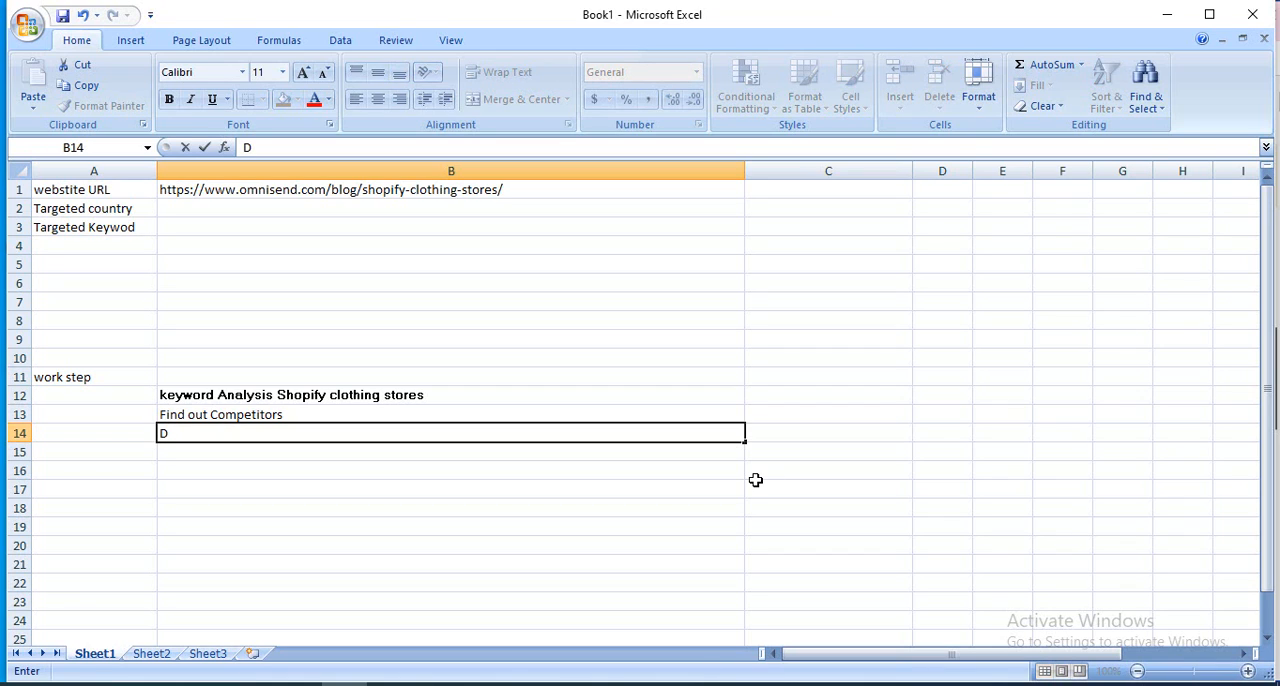
key("BackSpace")
type("Product D")
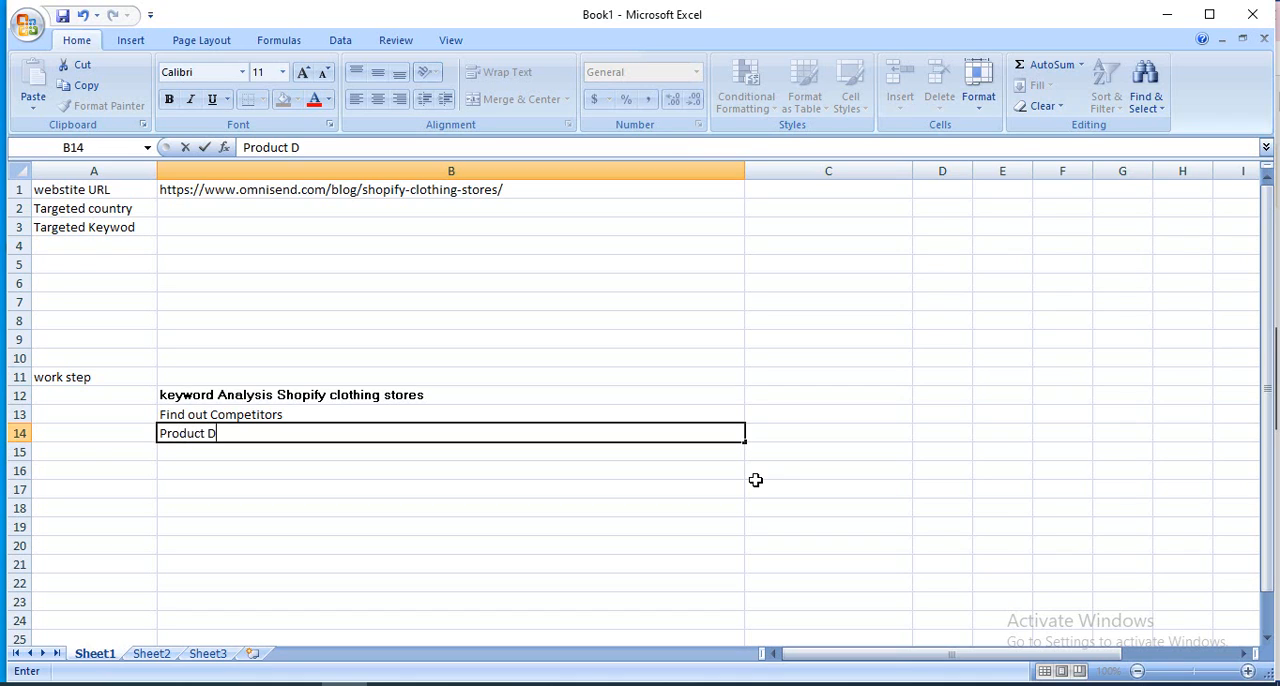
type("esciption")
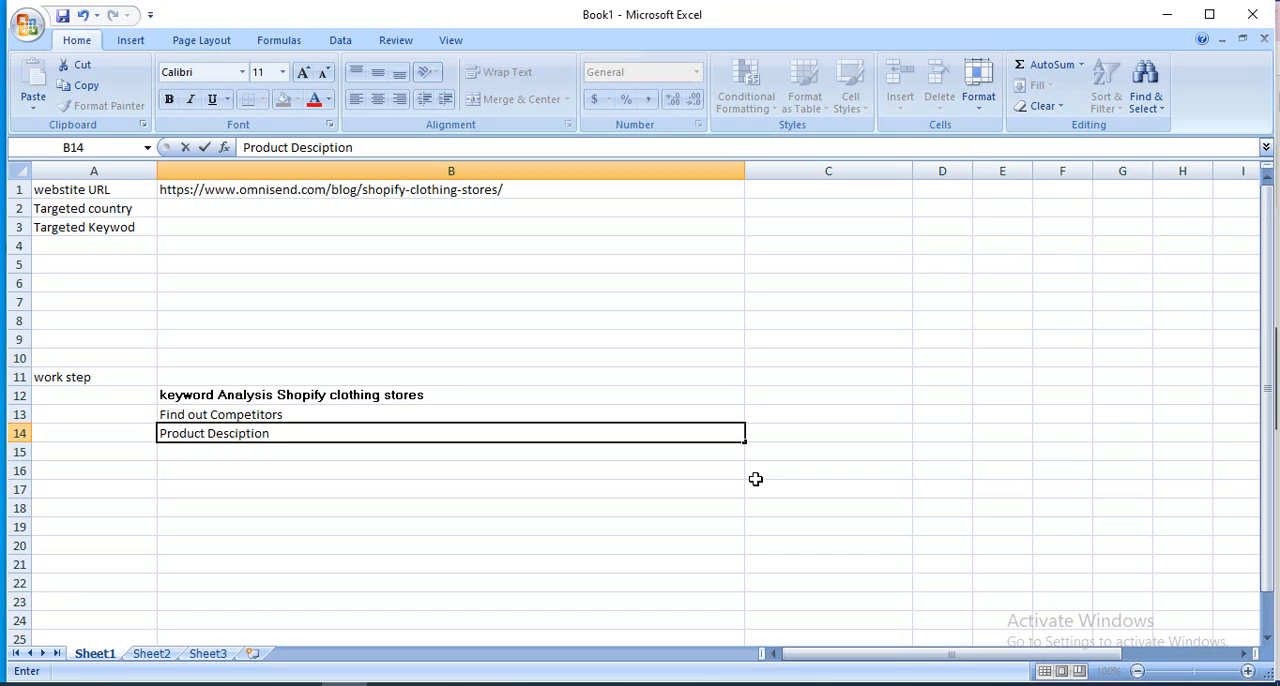
type(" Update")
Add the work steps "On page seo" in cell B15 and "Image seo" in cell B16.
left_click(203, 452)
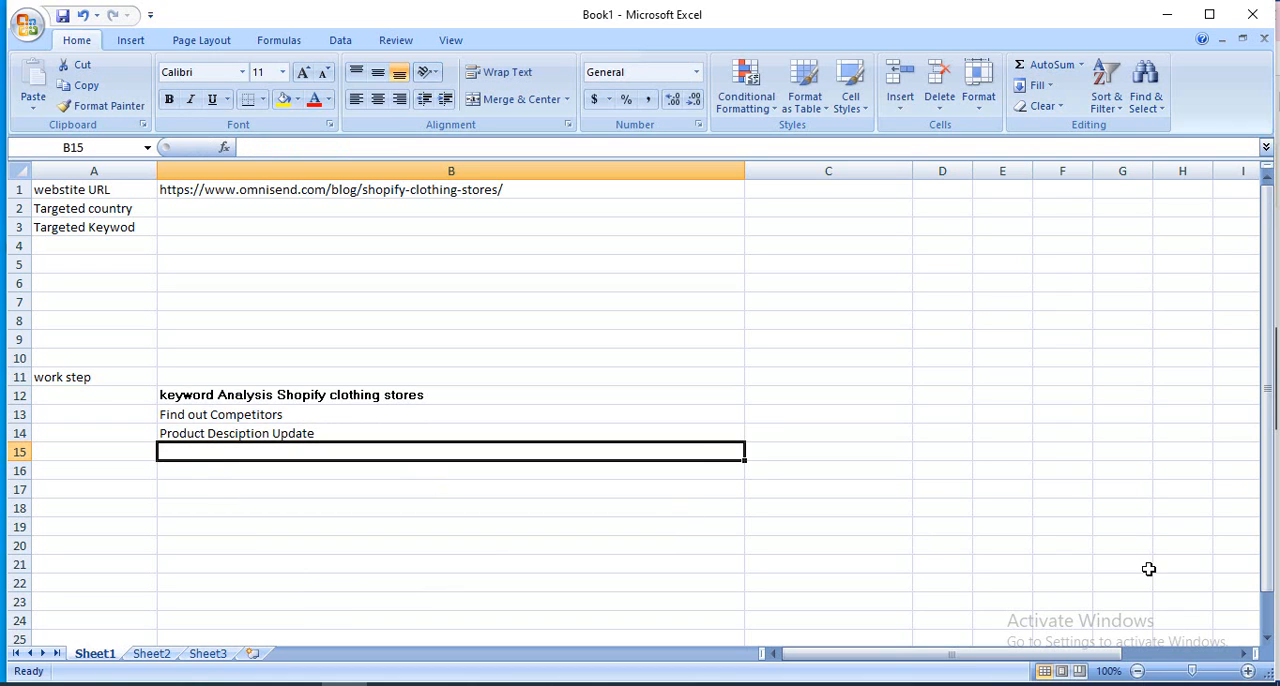
type("O")
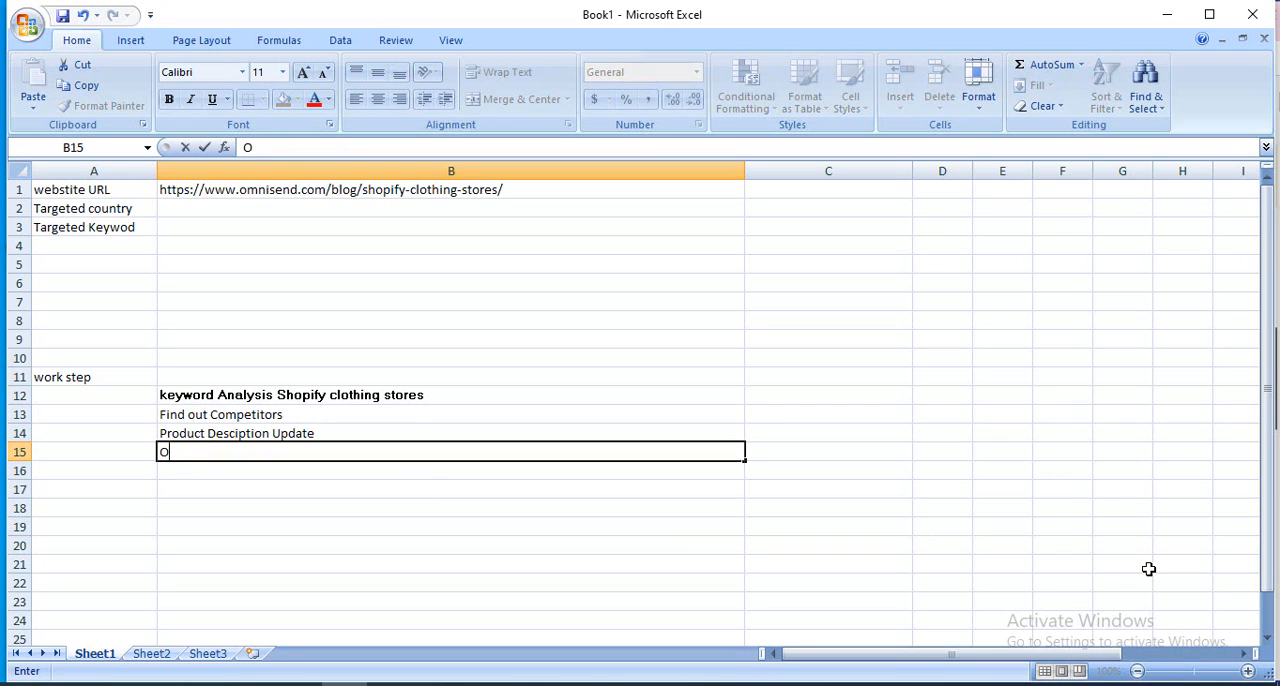
type("n page seo")
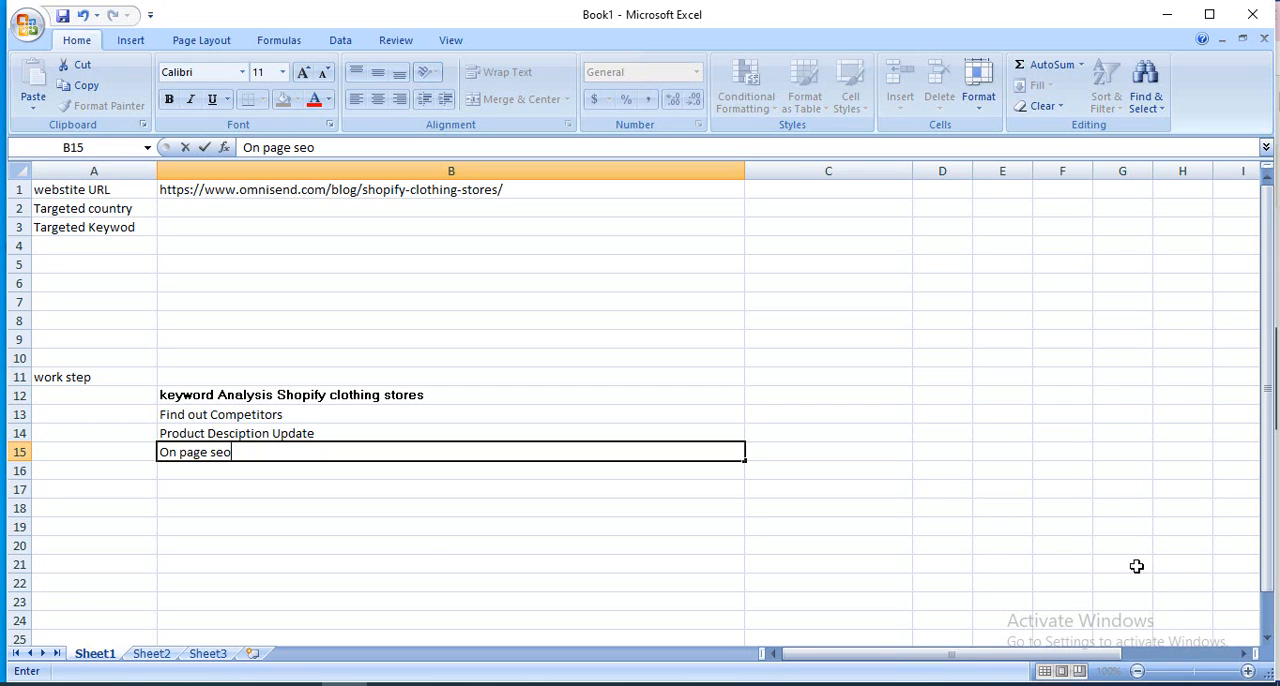
left_click(220, 472)
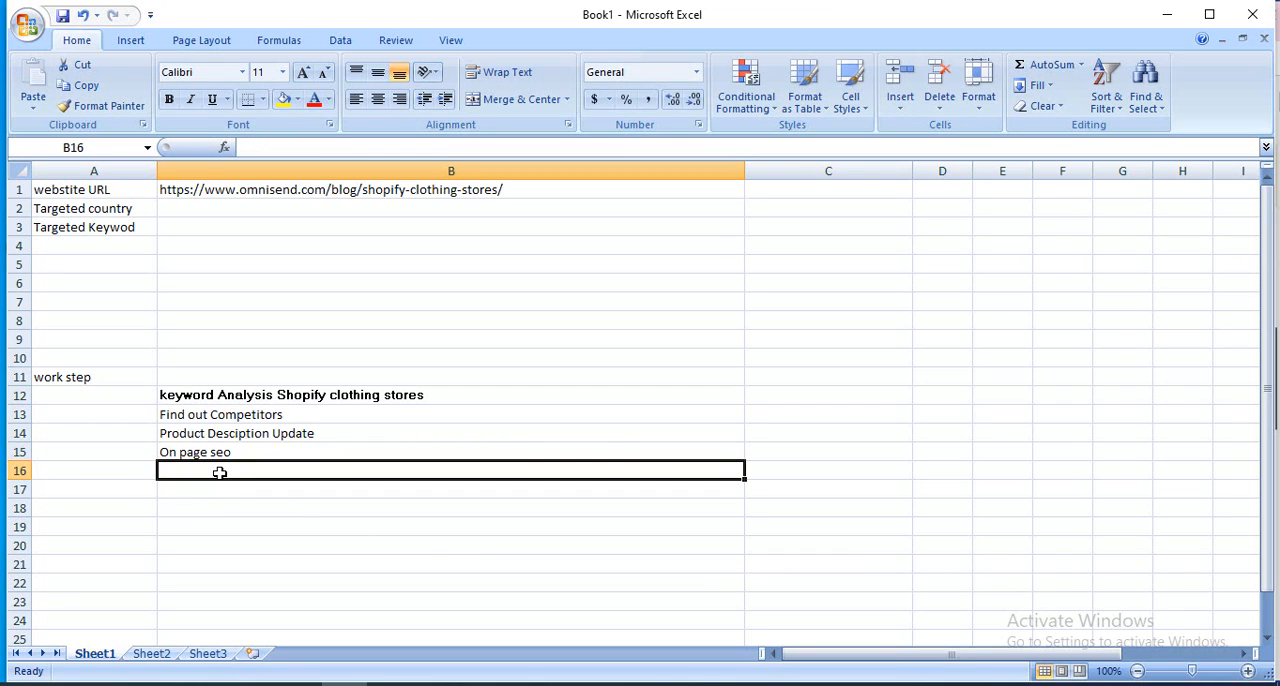
type("Ima")
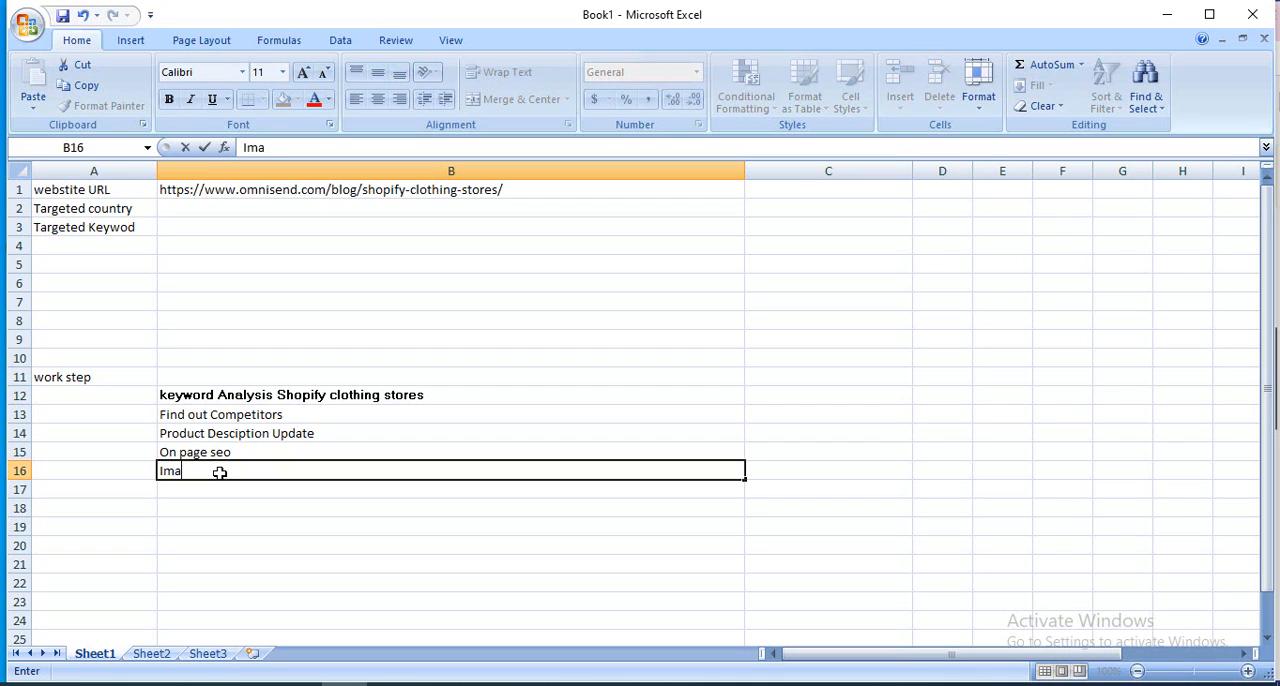
type("ge seo")
Enter "Technical seo" in cell B17 as the next work step.
left_click(231, 497)
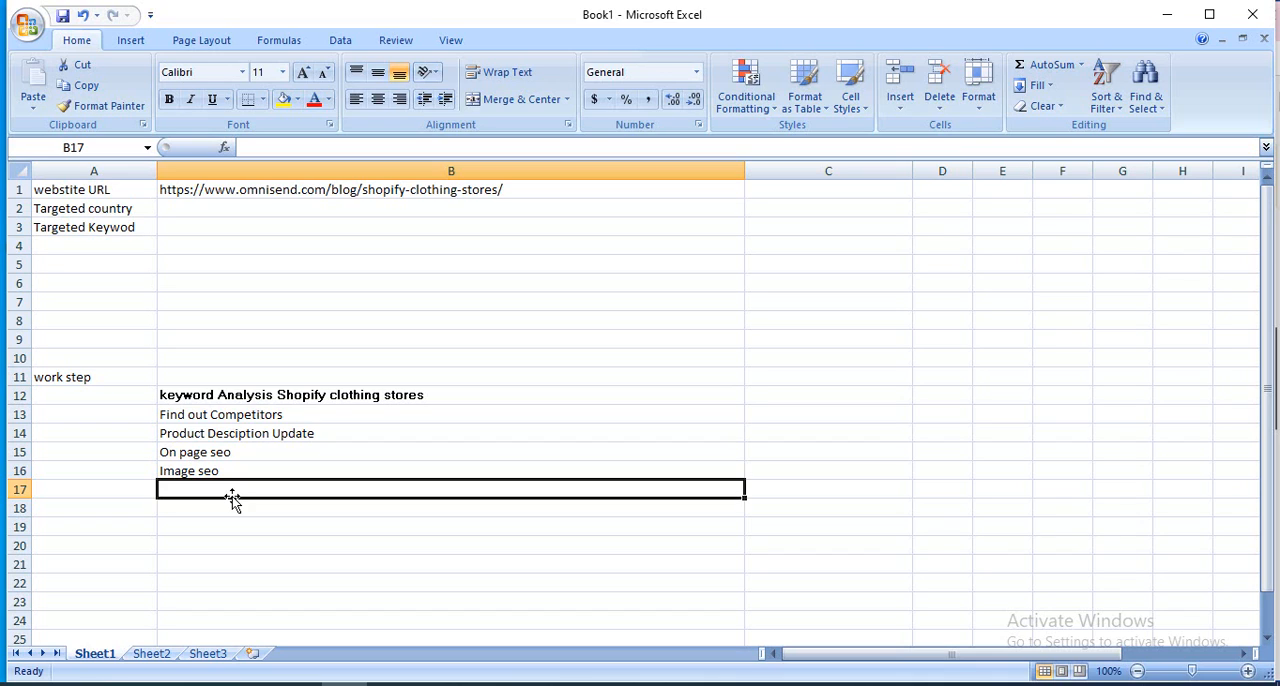
type("T")
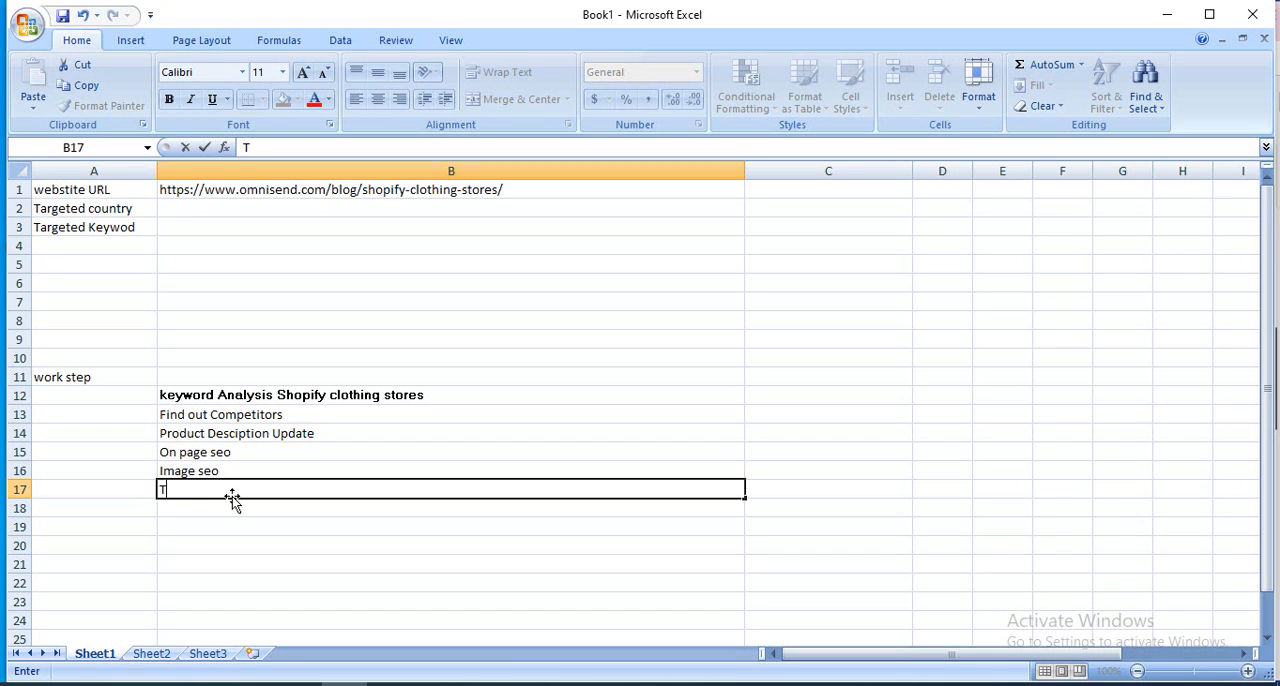
type("c")
key("BackSpace")
type("echni")
type("cal seo")
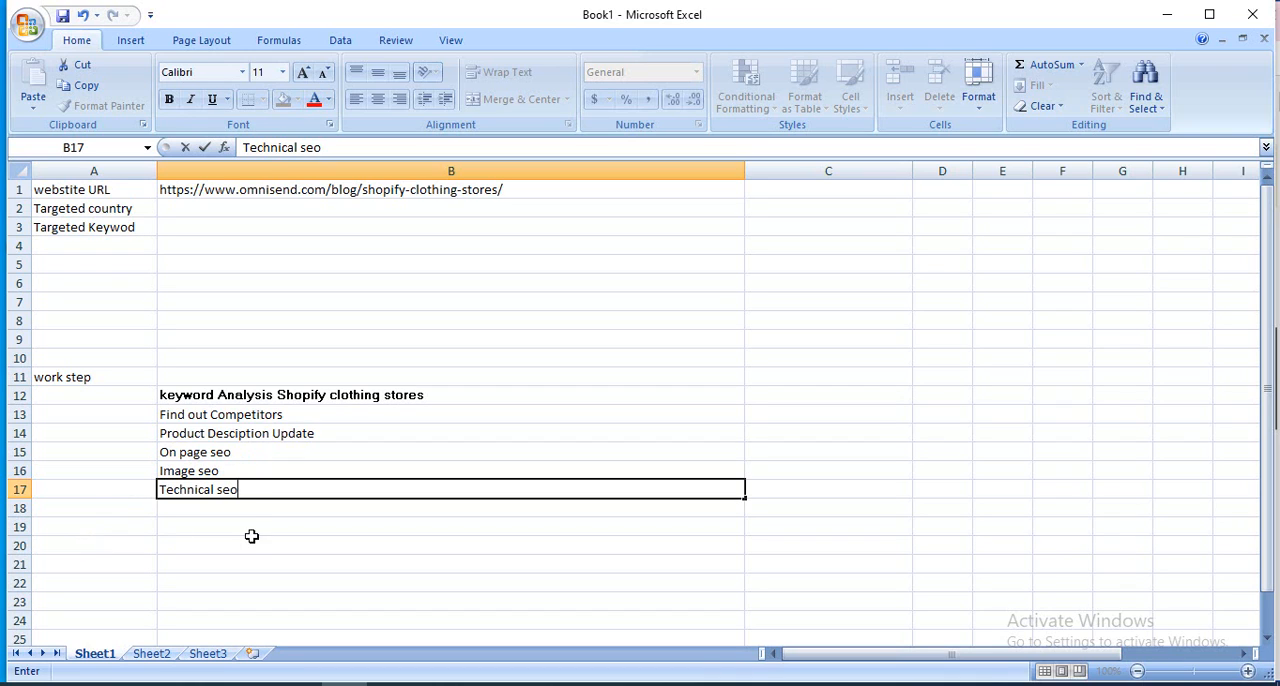
Enter "of page seo" in cell B18 as the last work step, replacing the autocomplete suggestion.
left_click(206, 513)
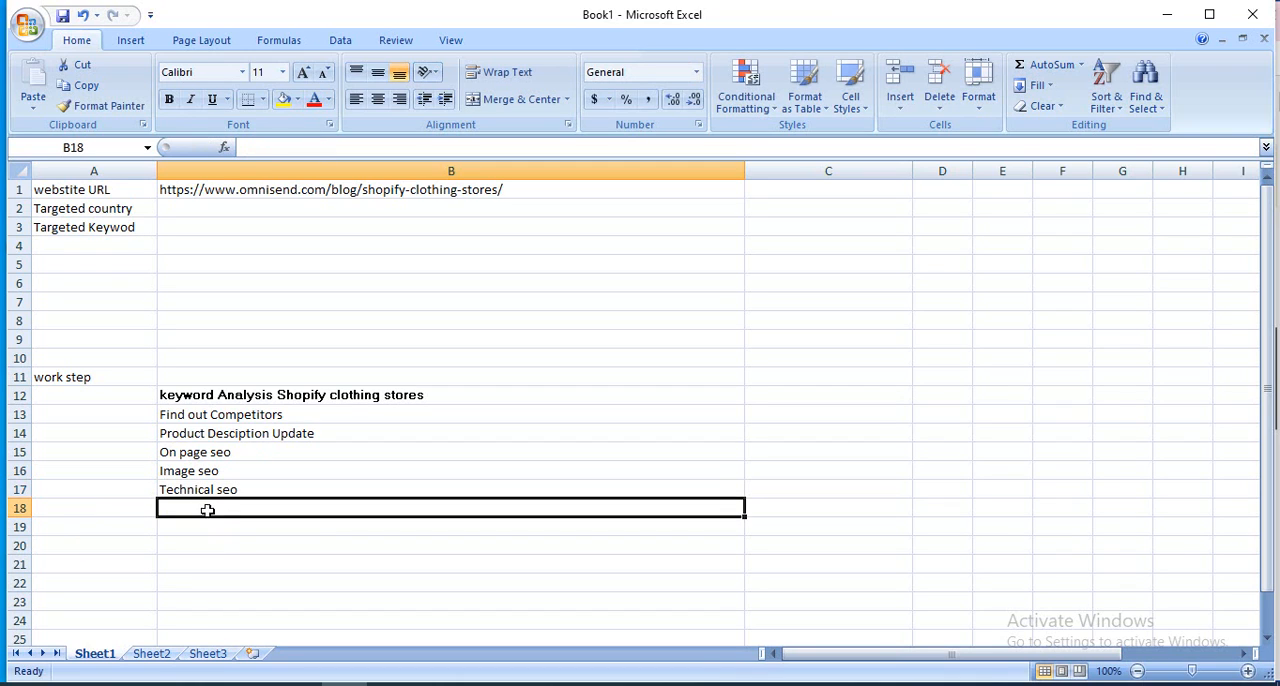
type("o")
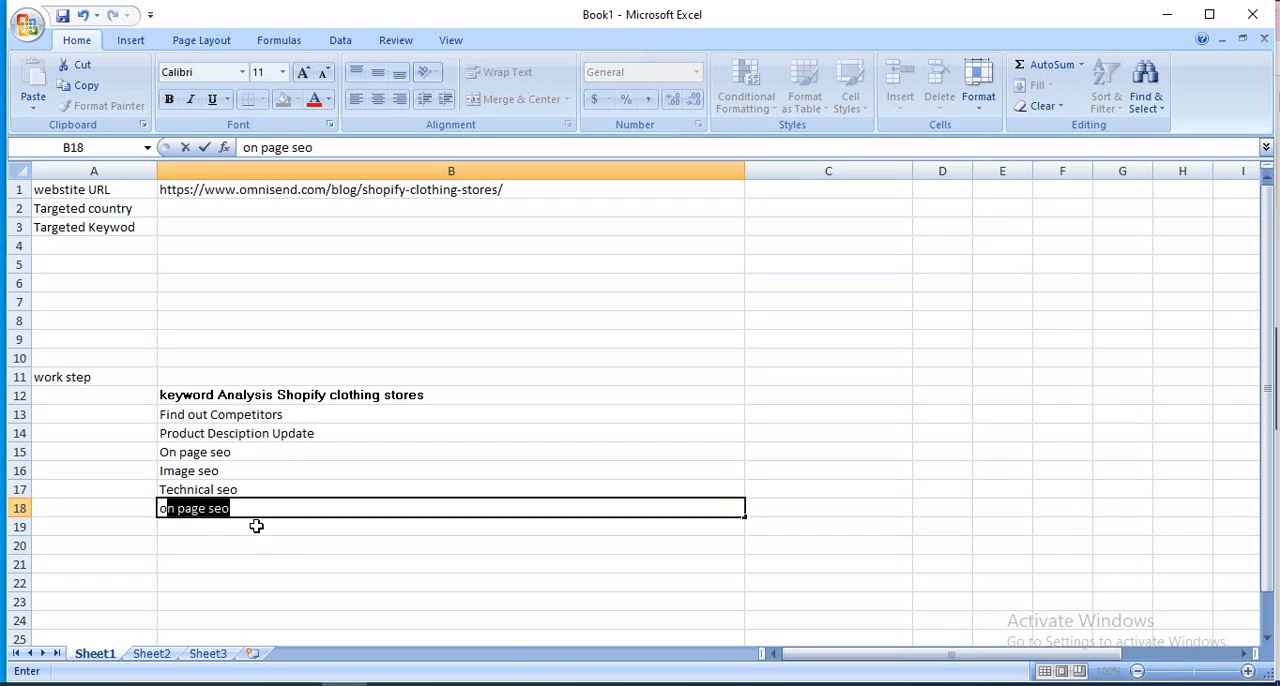
type("f")
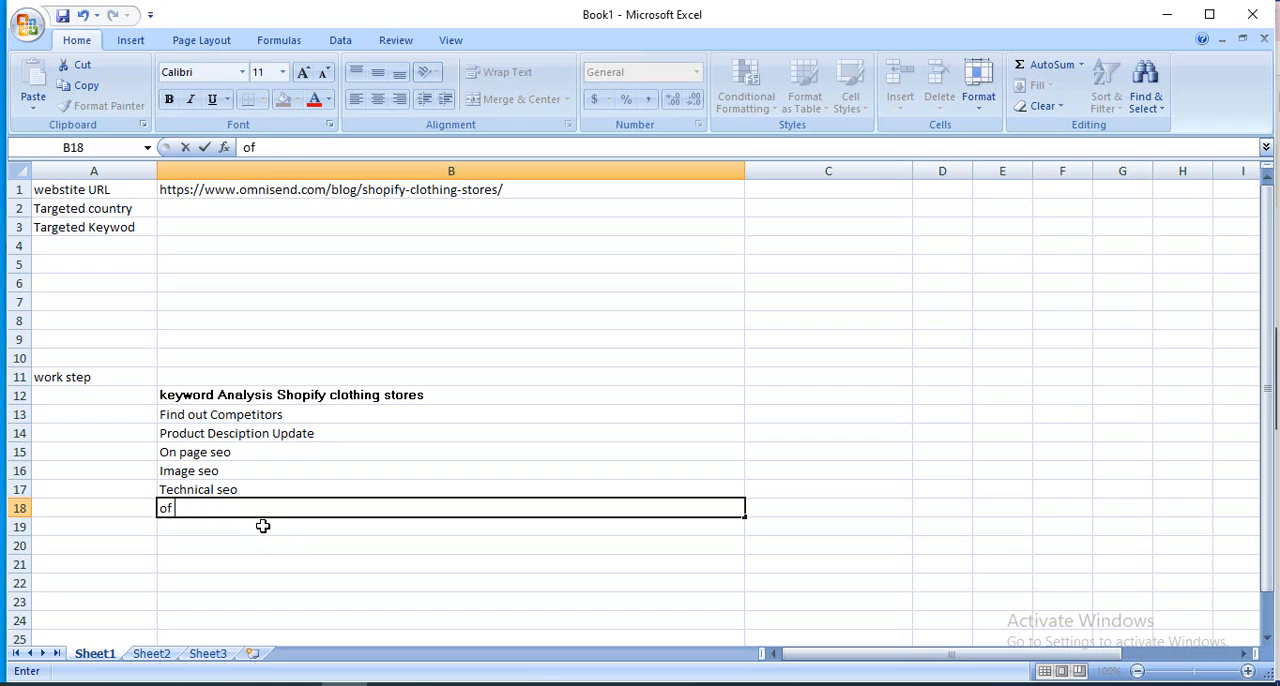
type(" page seo")
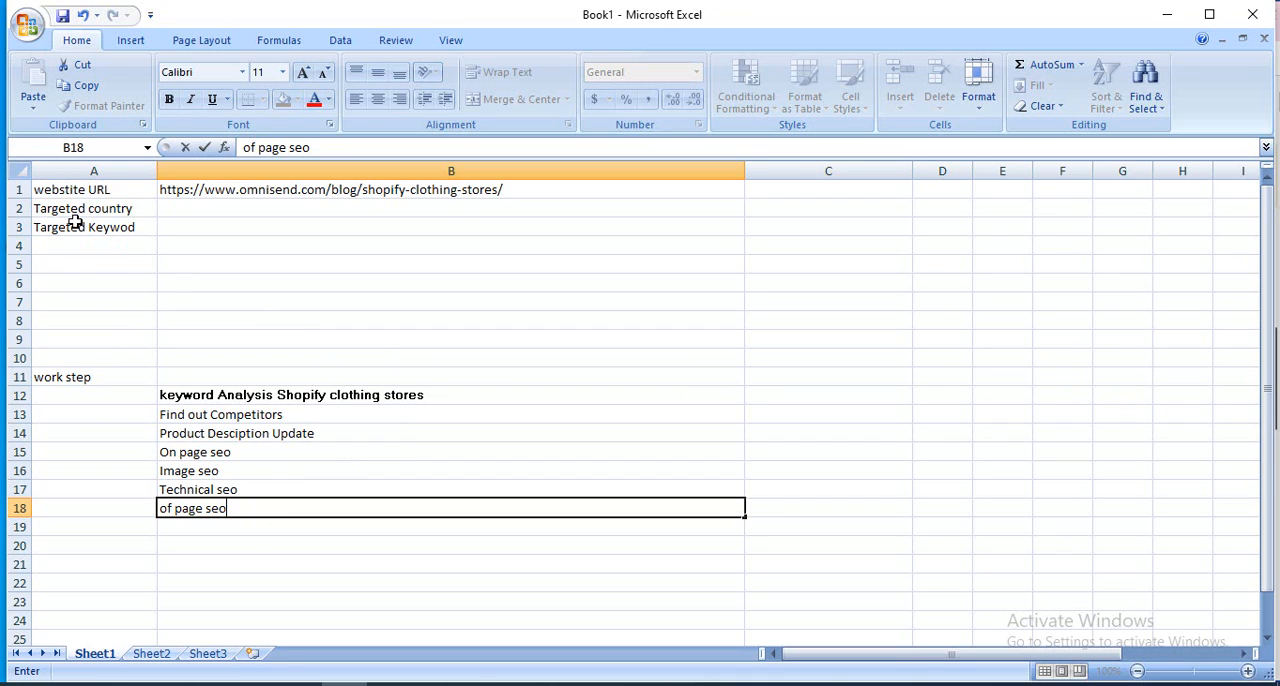
Fill in "united states" as the targeted country in cell B2.
left_click(204, 211)
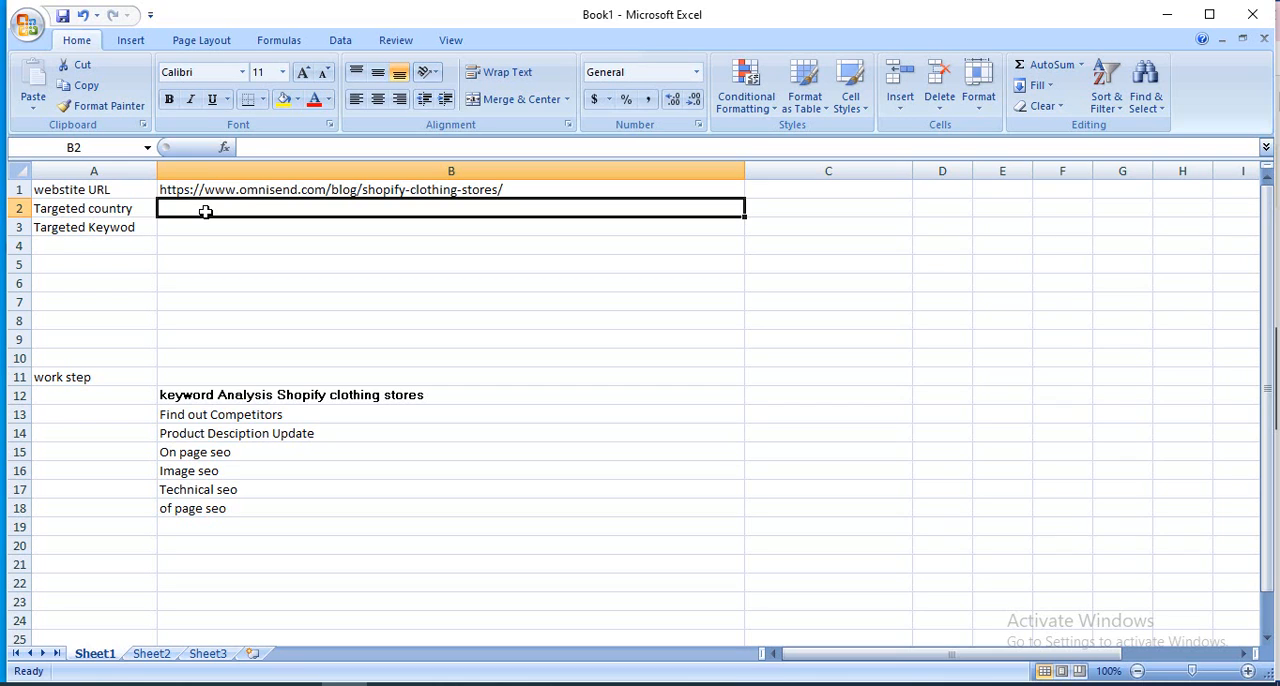
type("un")
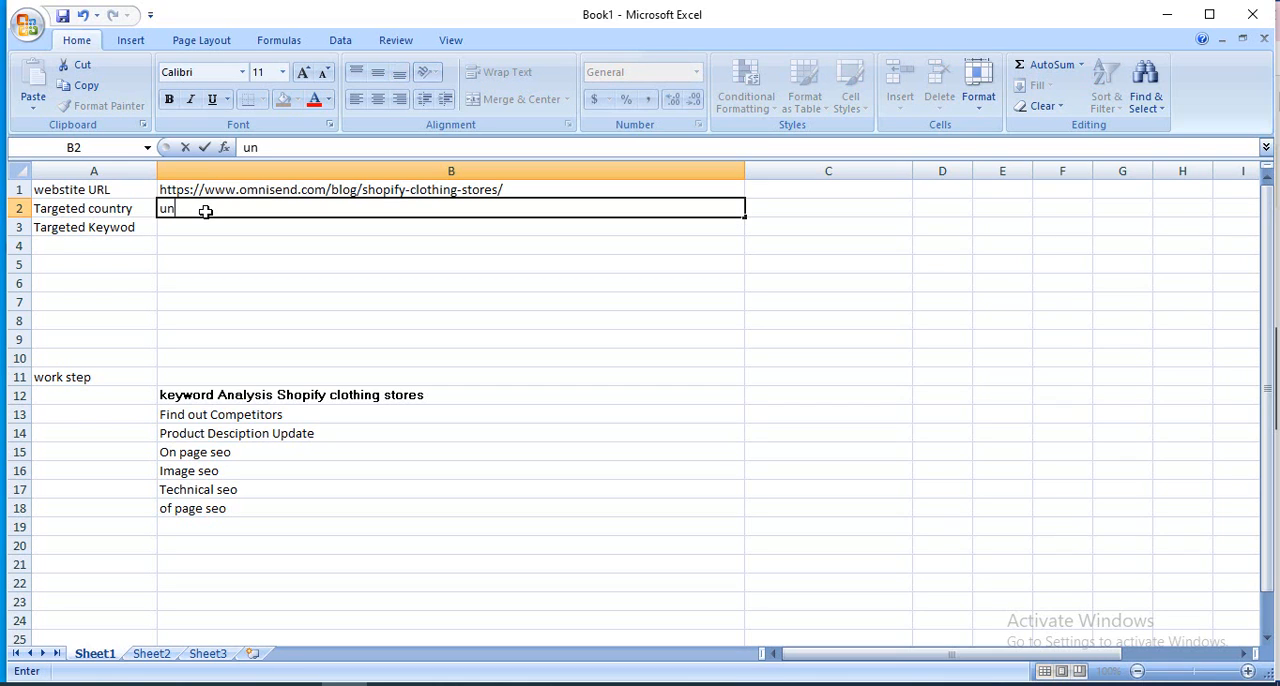
type("ites")
key("BackSpace")
type("d states")
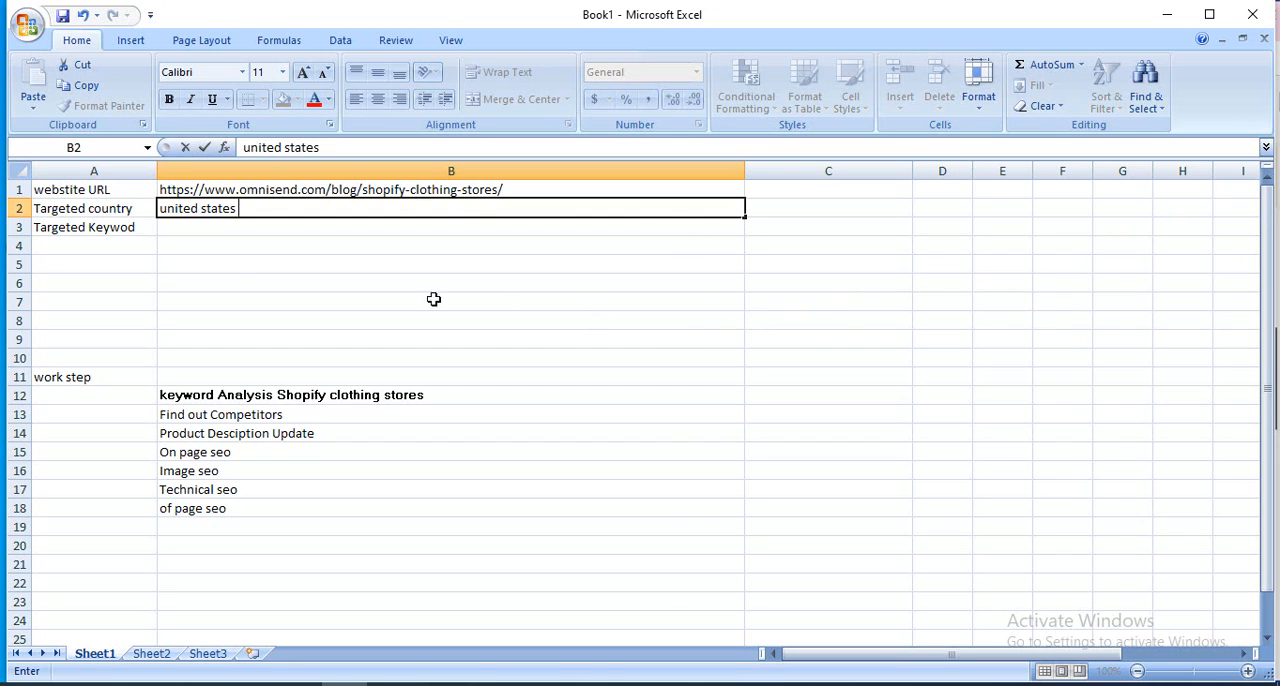
Fill in "Shopify cloting stores" as the targeted keyword in cell B3.
left_click(203, 232)
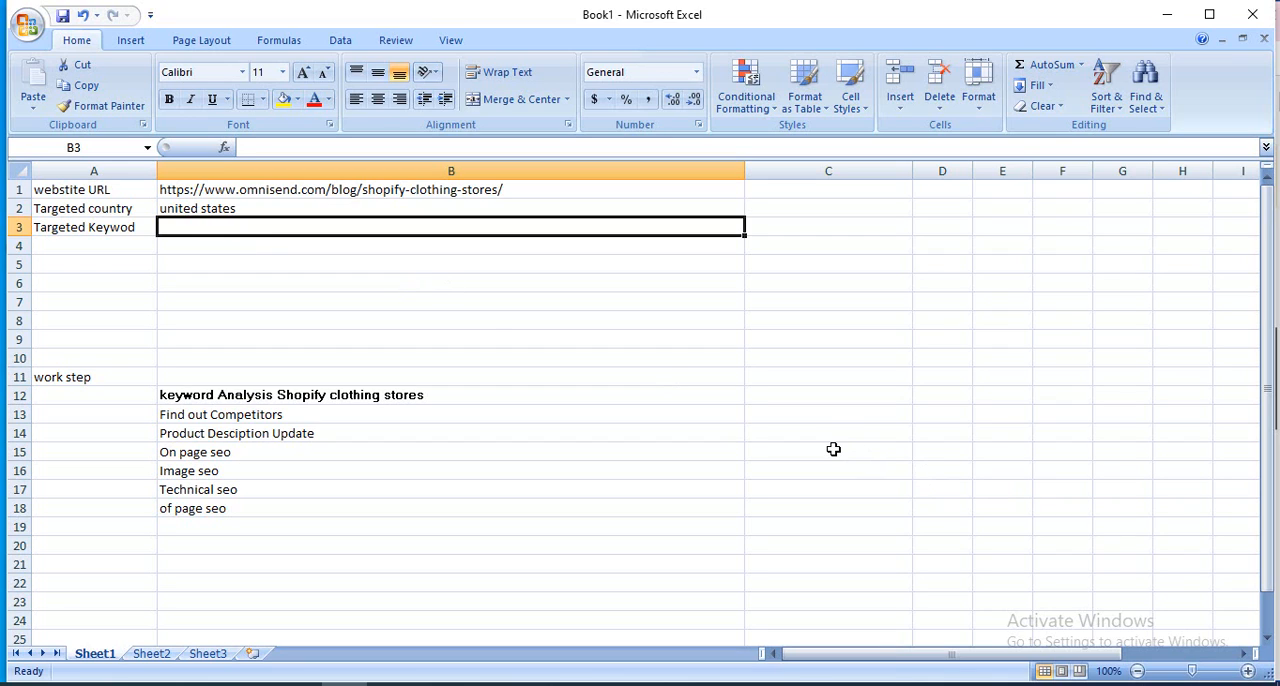
type("S")
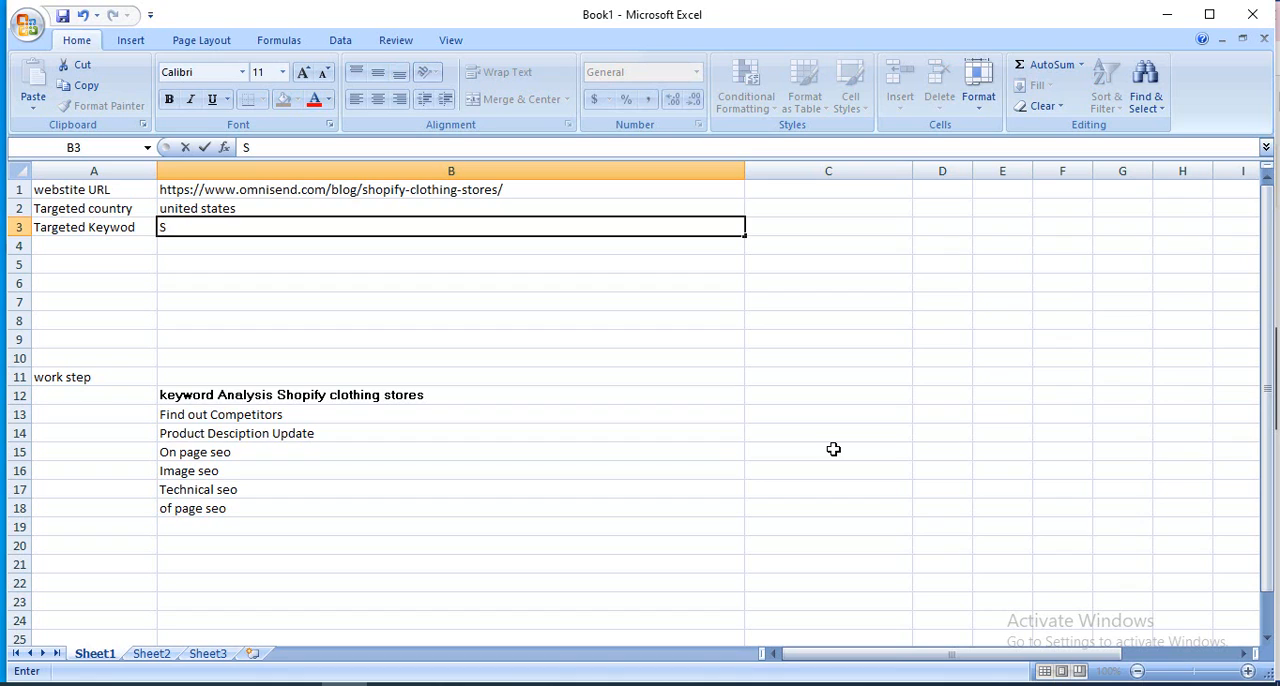
type("hopify cl")
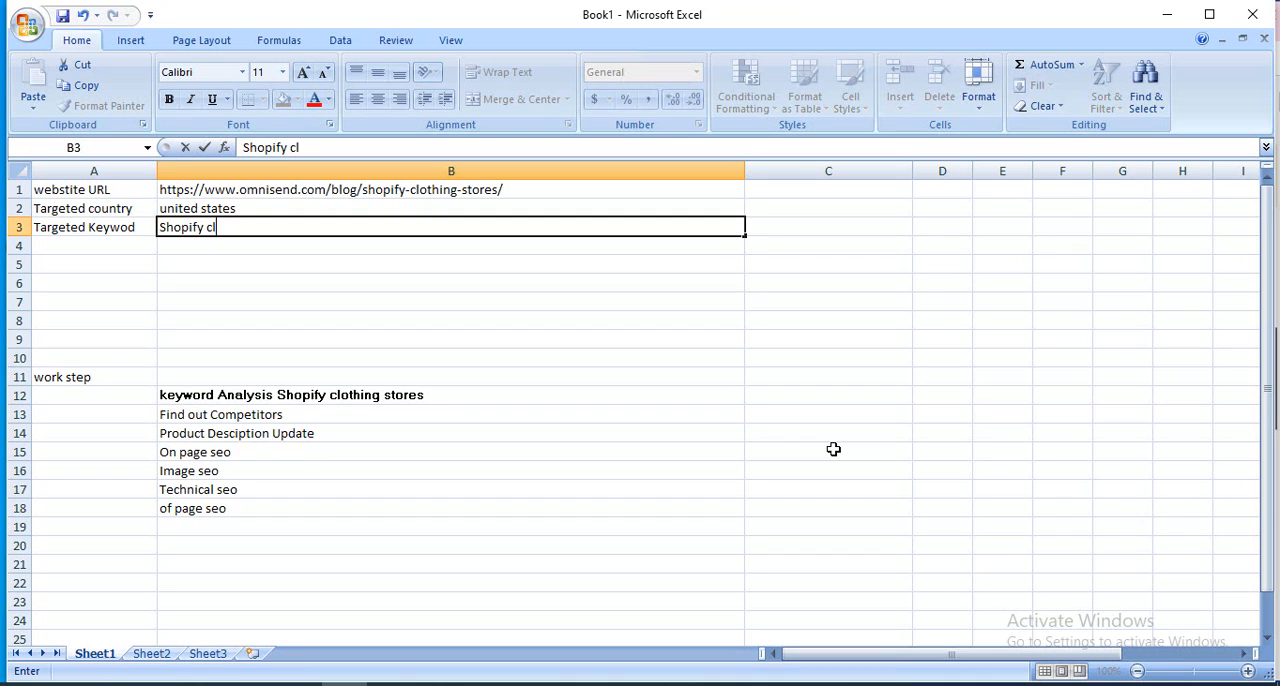
type("oting sto")
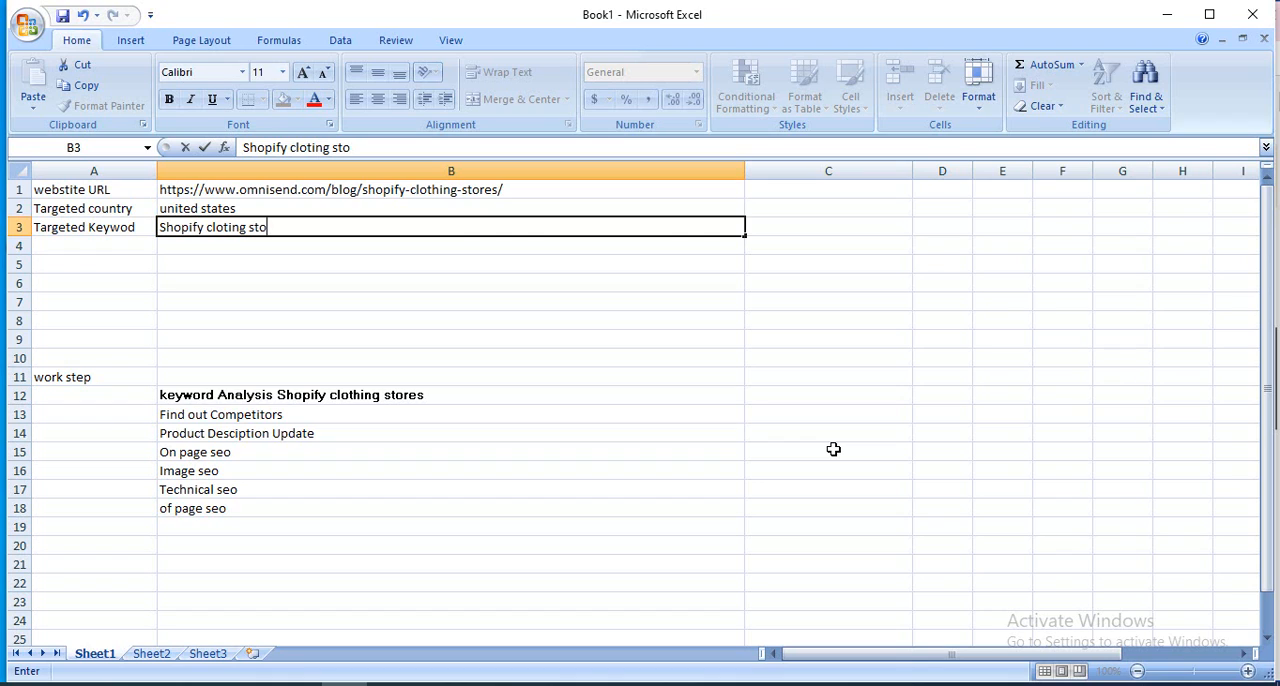
type("res")
mouse_move(298, 684)
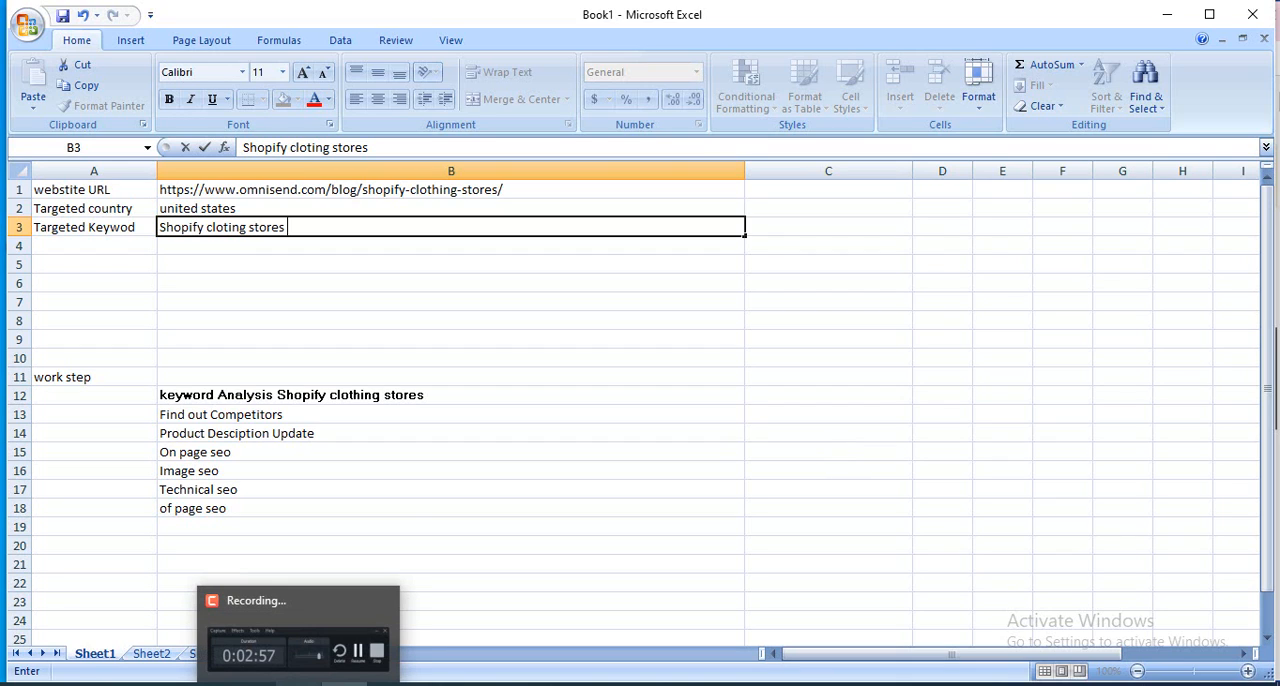
left_click(298, 684)
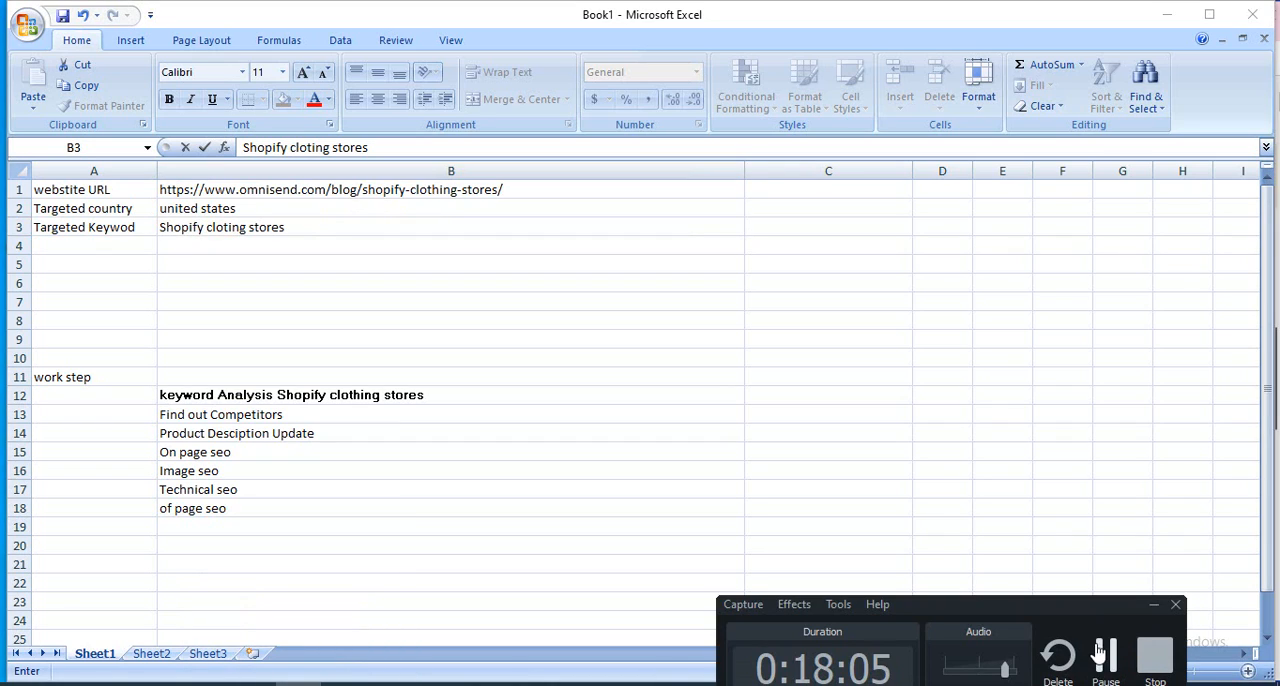